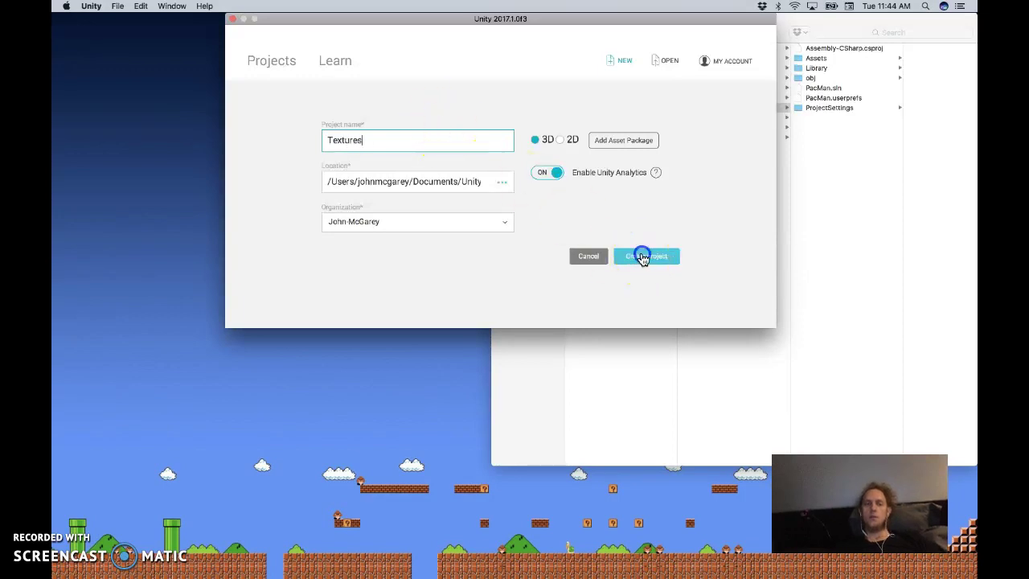
# - Create a new 3D project named Textures and bring its editor window into view
pyautogui.click(643, 255)
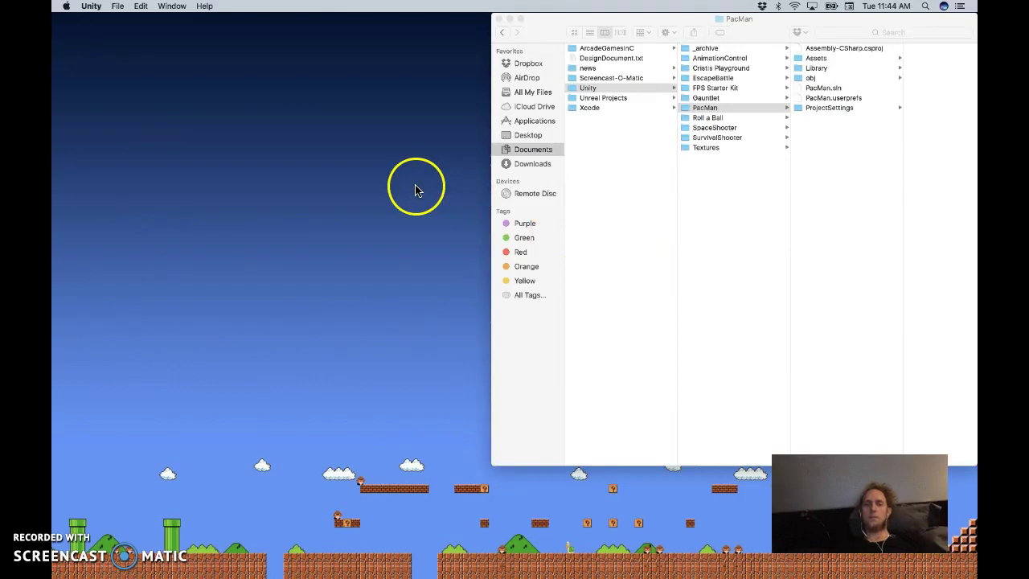
pyautogui.click(704, 157)
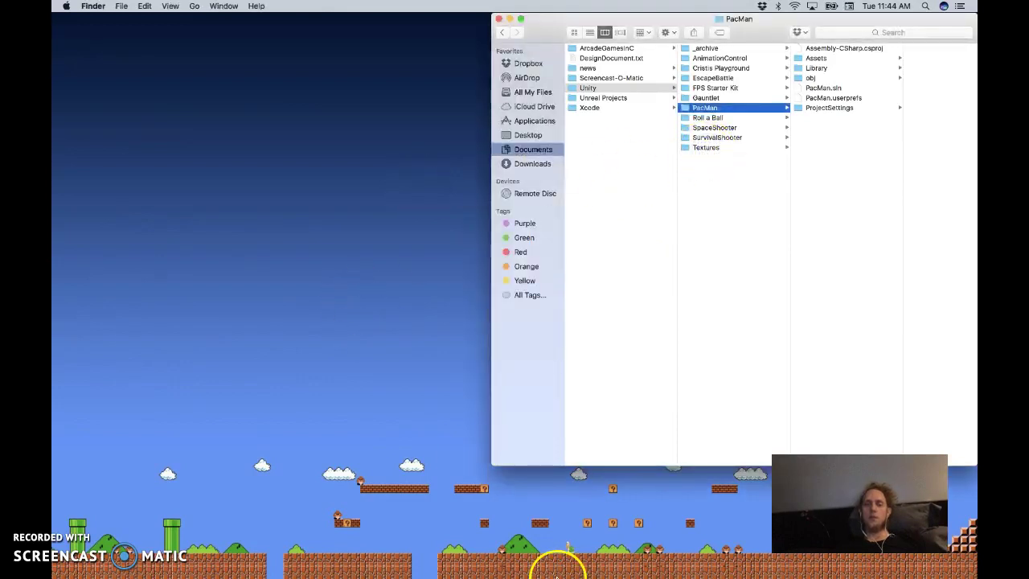
pyautogui.click(573, 555)
pyautogui.click(410, 417)
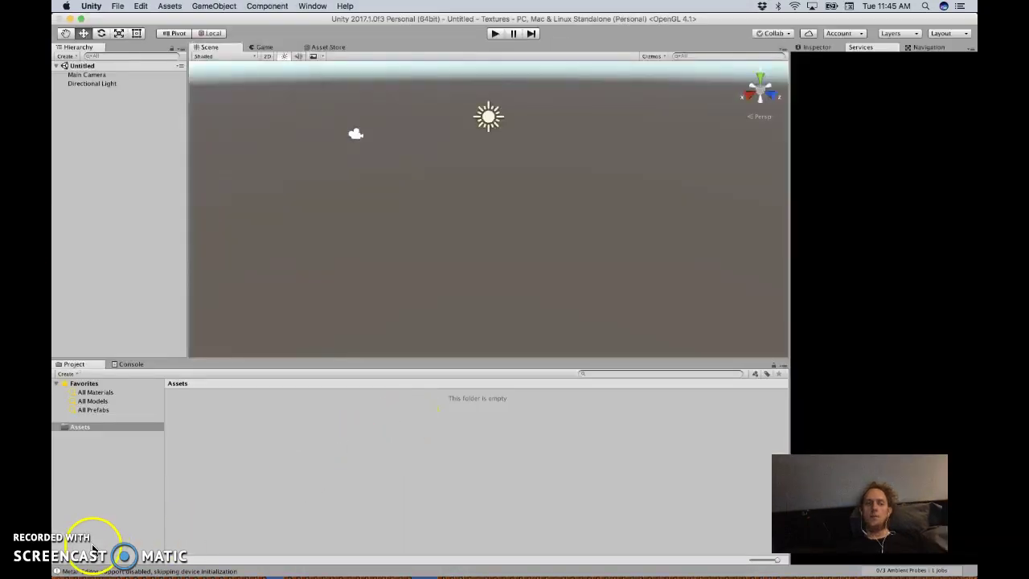
# - Add a plane to the scene and set its scale to 20 on the X and Z axes
pyautogui.click(65, 56)
pyautogui.moveTo(81, 88)
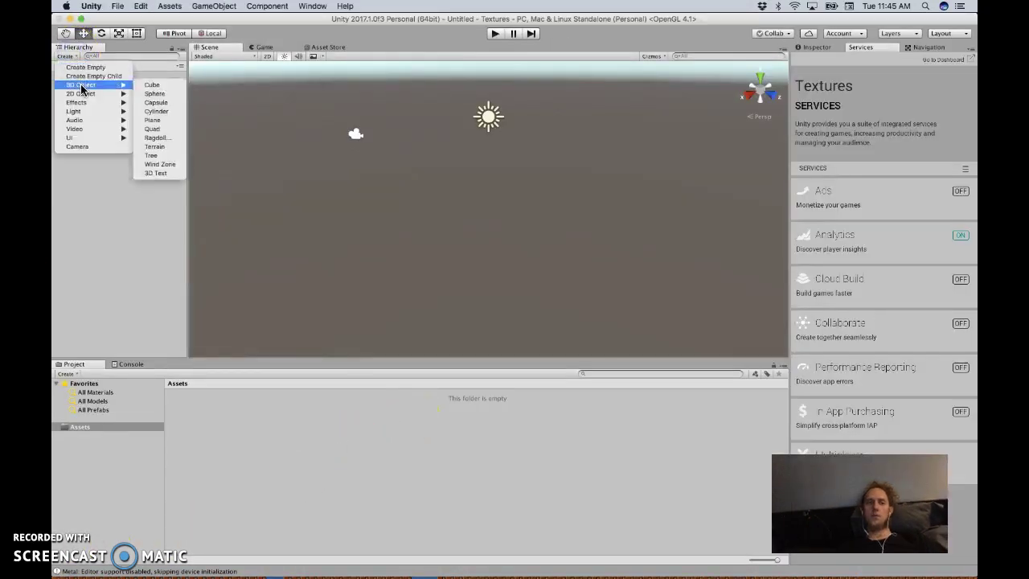
pyautogui.click(152, 119)
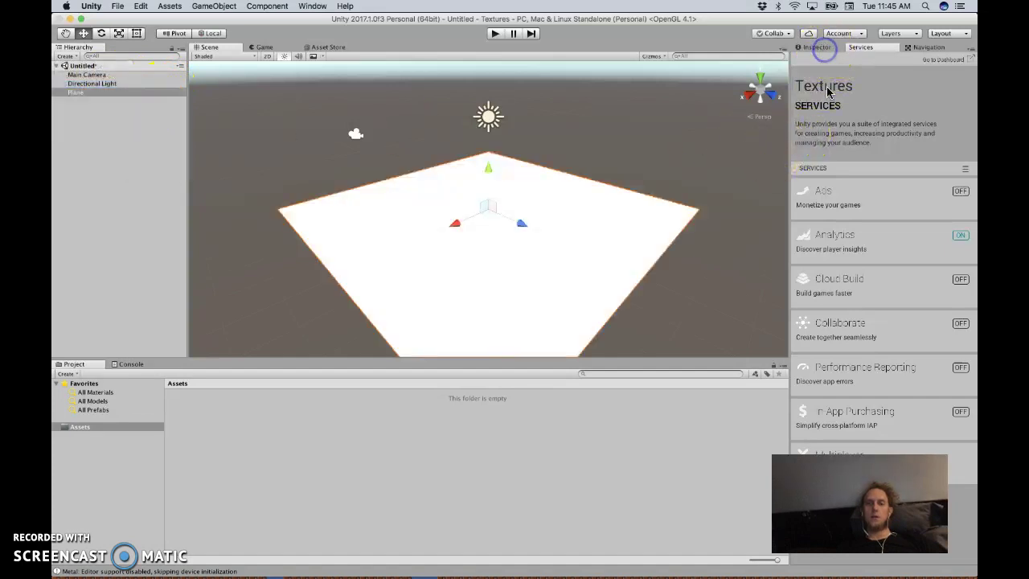
pyautogui.click(884, 112)
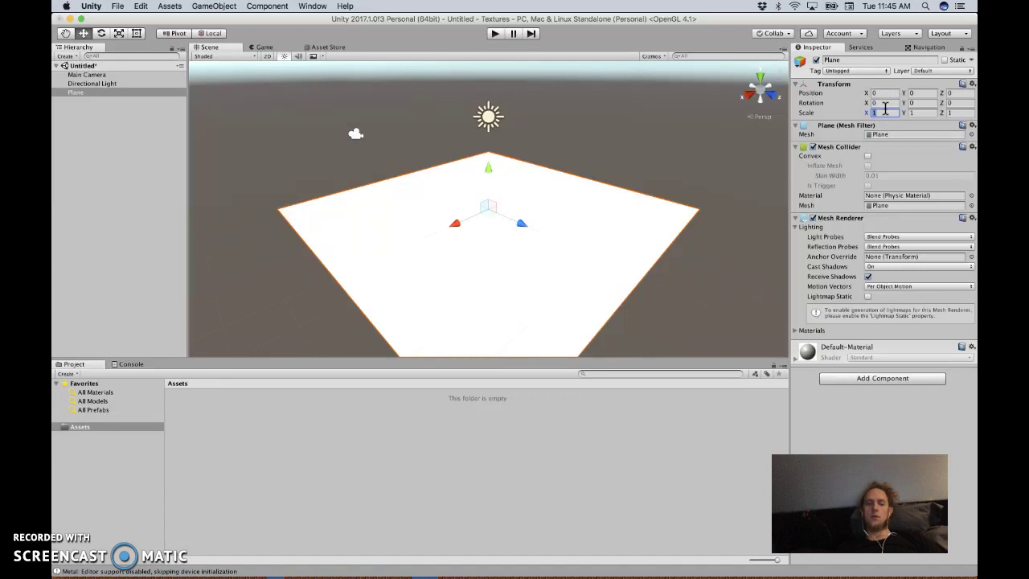
pyautogui.write('20')
pyautogui.press('Tab')
pyautogui.write('2020')
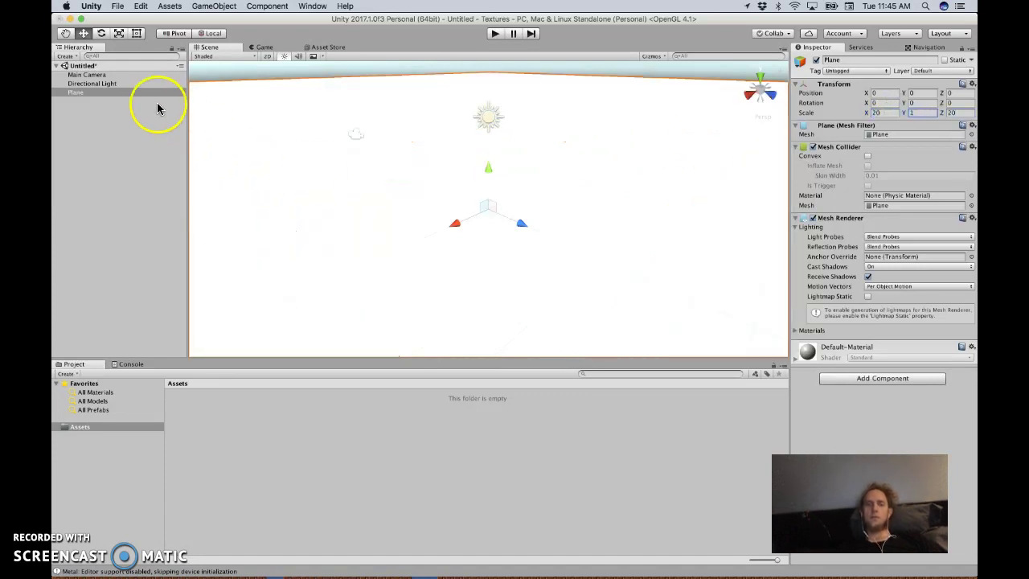
# - Add a cube to the scene
pyautogui.click(64, 55)
pyautogui.moveTo(80, 84)
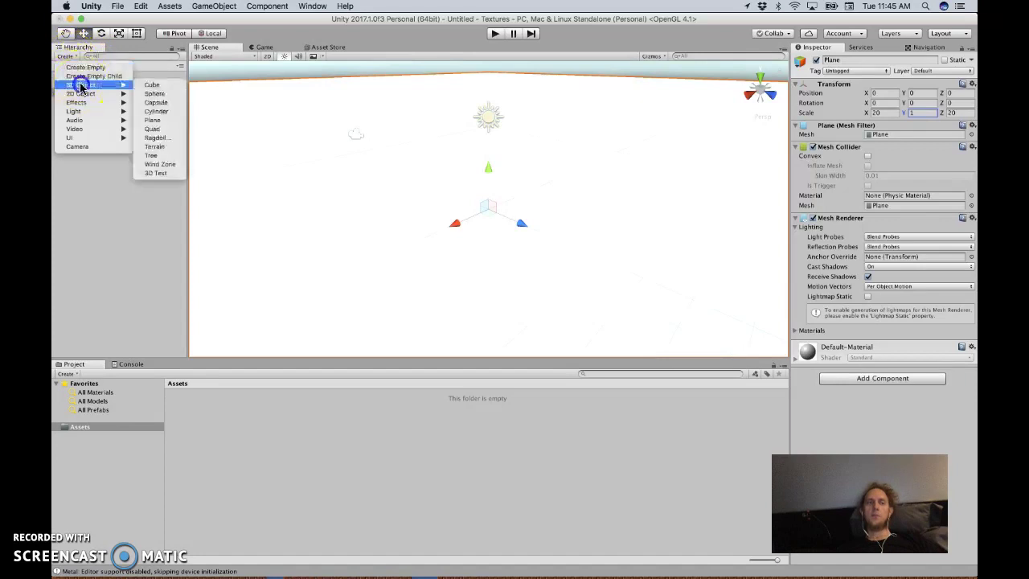
pyautogui.click(179, 83)
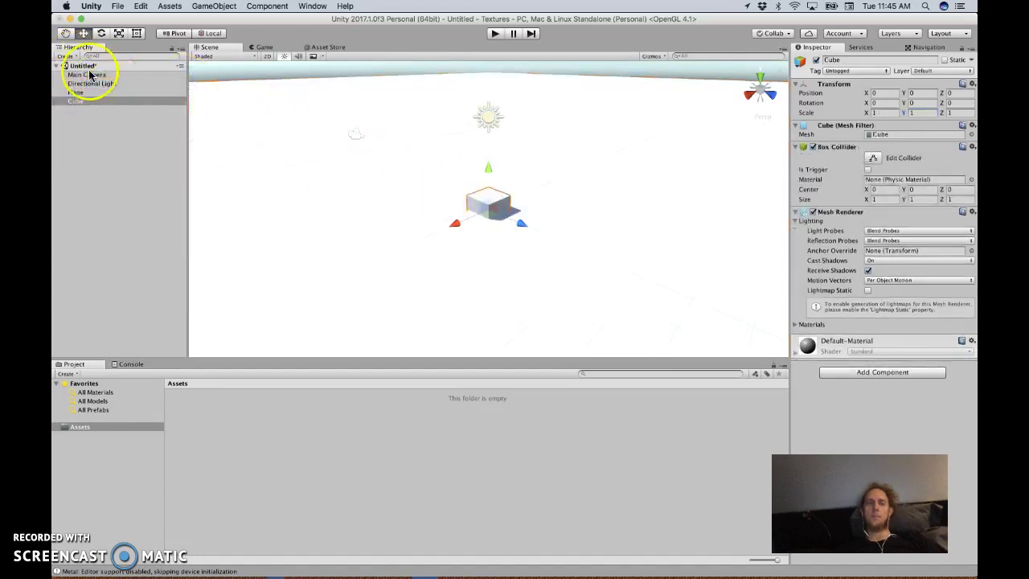
# - Add a sphere and move it away from the cube to about Y 1.29, Z 4.13
pyautogui.click(65, 56)
pyautogui.moveTo(87, 86)
pyautogui.click(149, 94)
pyautogui.moveTo(518, 226); pyautogui.dragTo(621, 175)
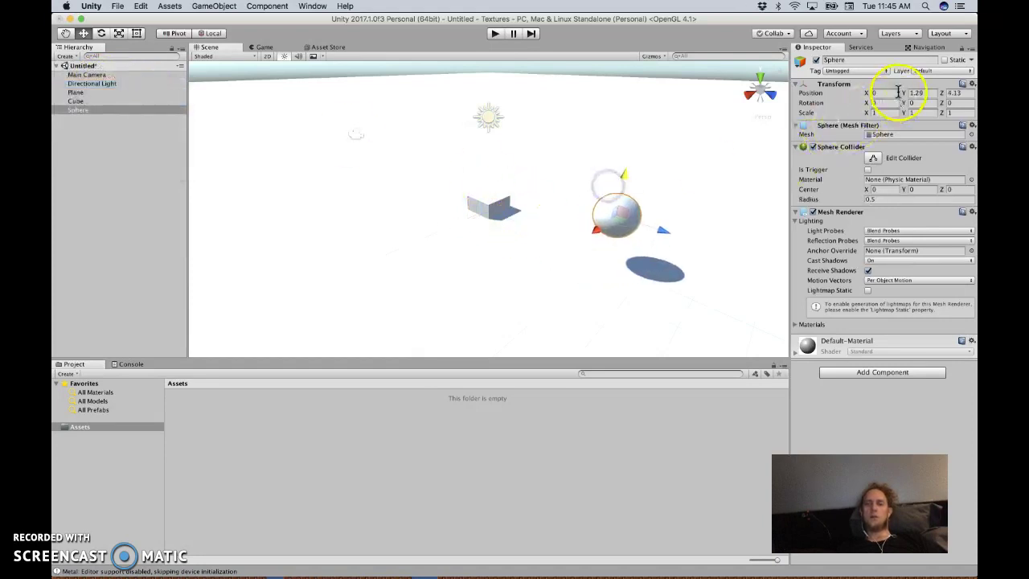
# - Set the sphere's scale to 6 on the X, Y and Z axes
pyautogui.click(886, 114)
pyautogui.write('6')
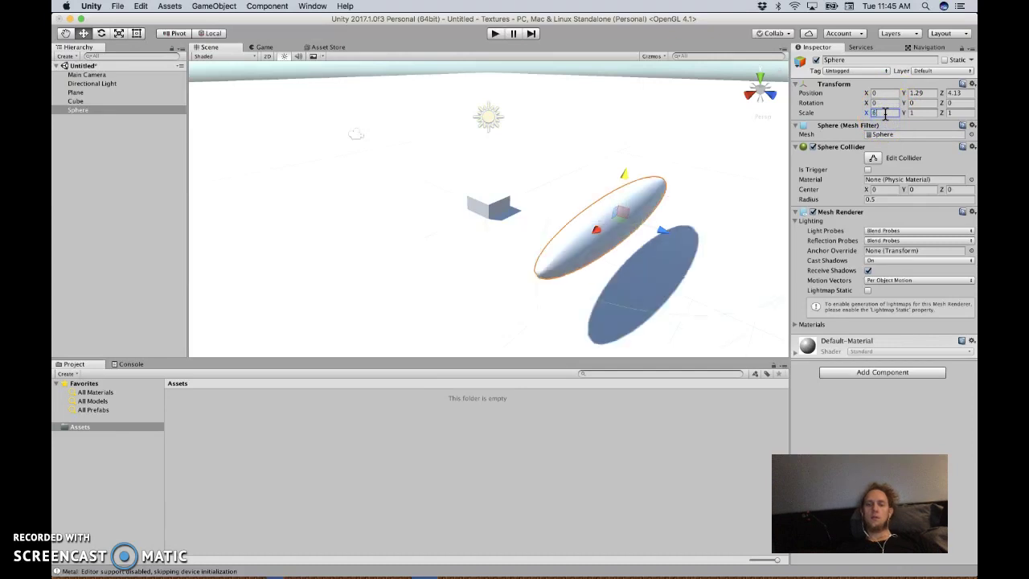
pyautogui.write('6')
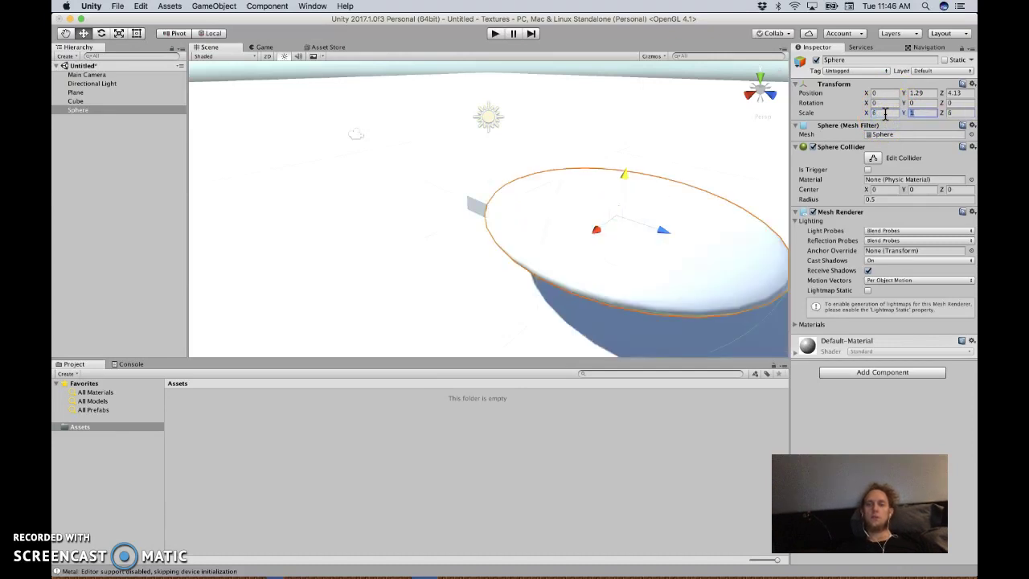
pyautogui.write('6')
# - Move the cube away from the sphere to about X 5.73, Y 2.12 and set its scale to 4 on all axes
pyautogui.click(483, 198)
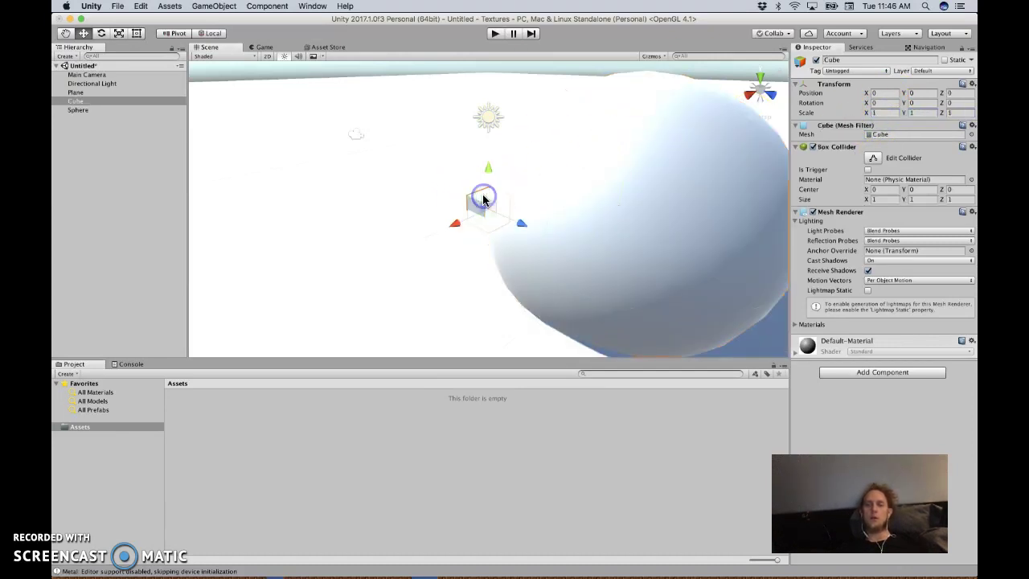
pyautogui.moveTo(431, 233); pyautogui.dragTo(272, 188)
pyautogui.click(887, 113)
pyautogui.write('4')
pyautogui.press('Tab')
pyautogui.write('44')
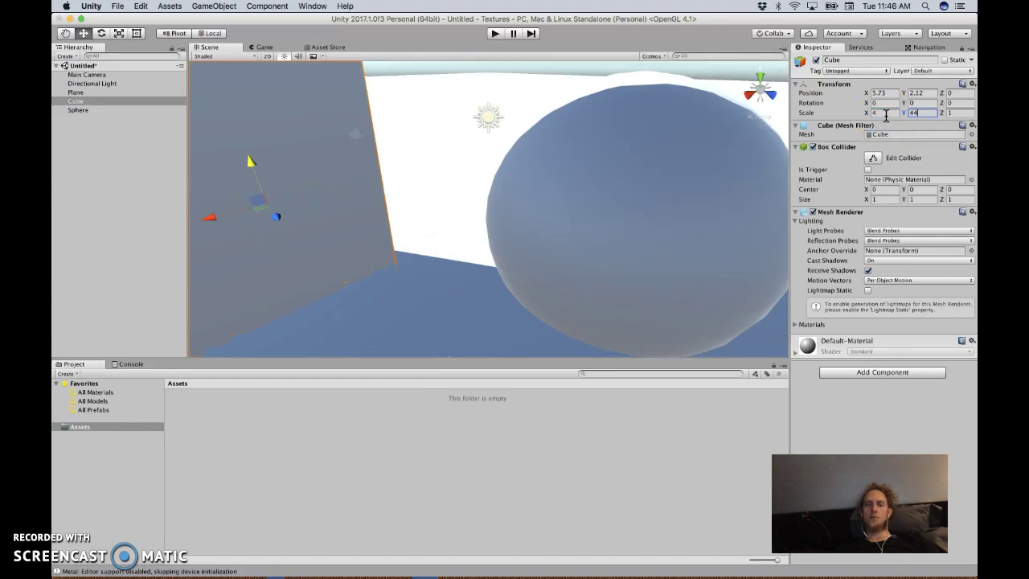
pyautogui.press('BackSpace')
pyautogui.press('Tab')
pyautogui.write('4')
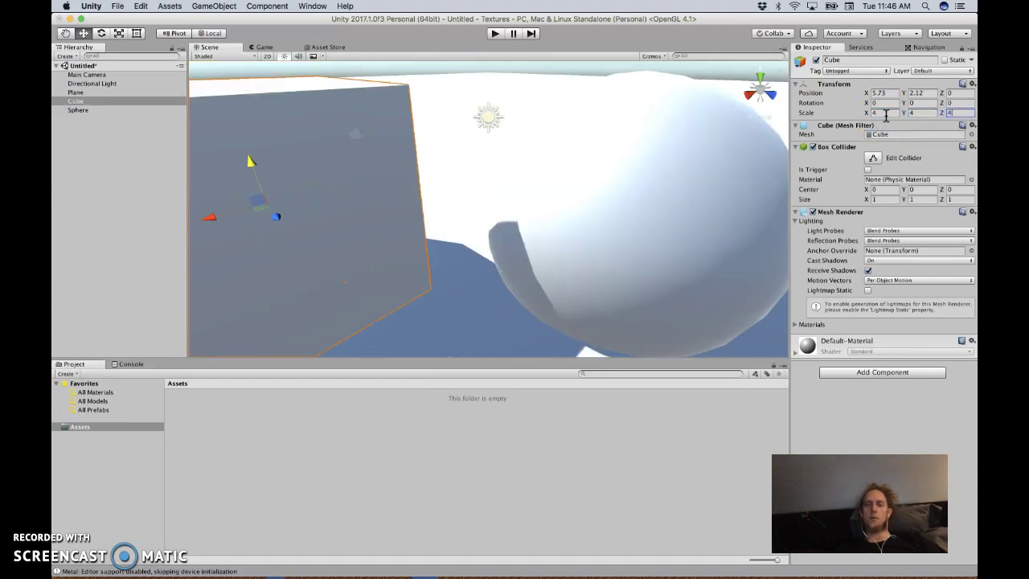
pyautogui.click(433, 178)
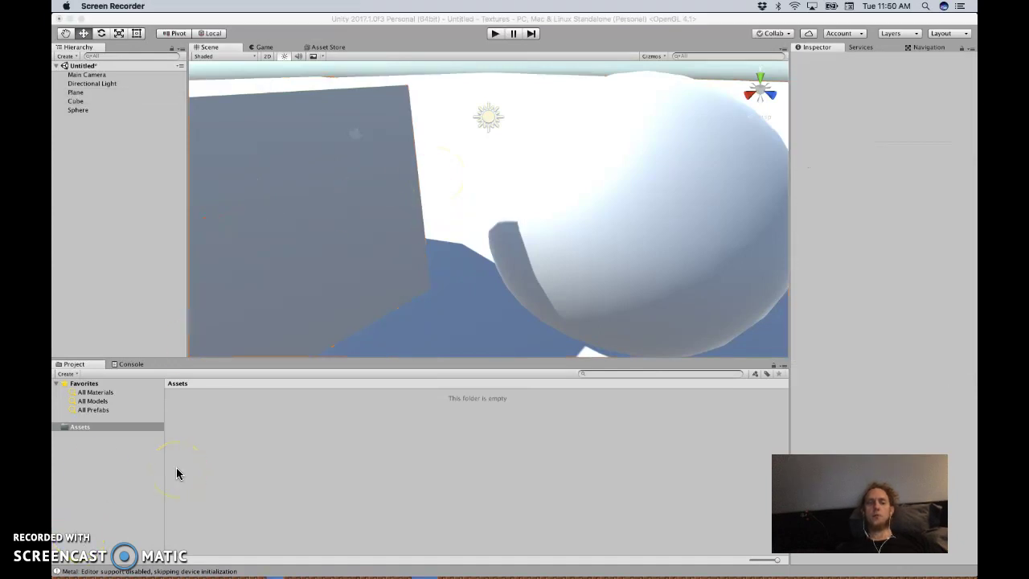
# - Switch to Safari and look over the Marlin Studios free samples page, its web address and the site's product catalogue
pyautogui.press('super+Tab')
pyautogui.press('super+Tab')
pyautogui.press('super+Tab')
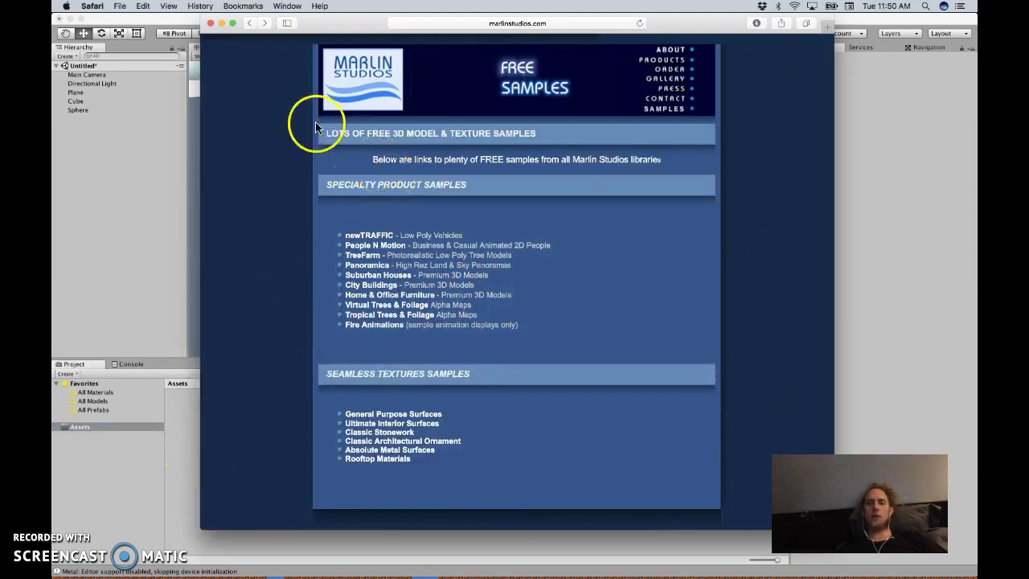
pyautogui.click(521, 24)
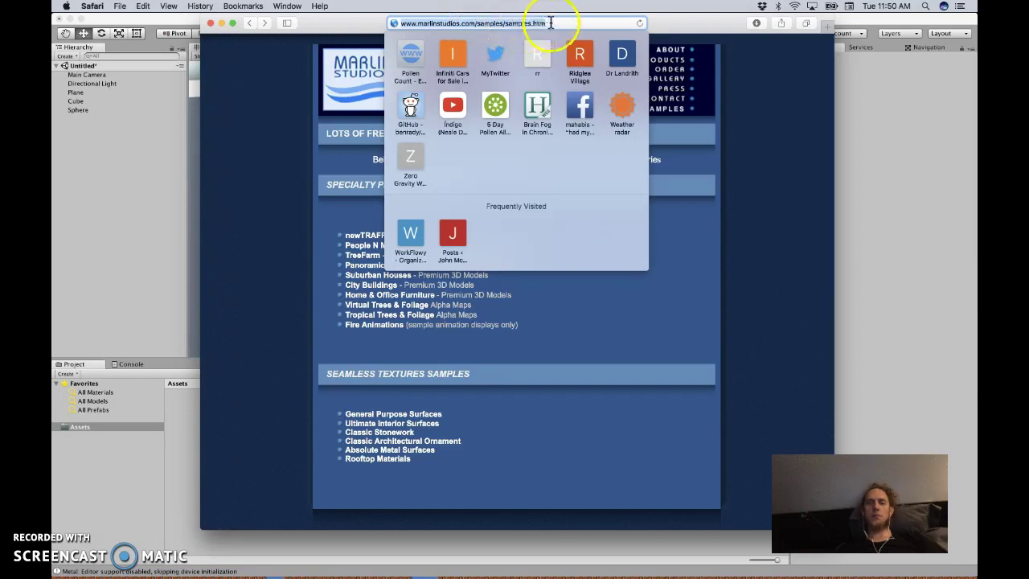
pyautogui.click(286, 145)
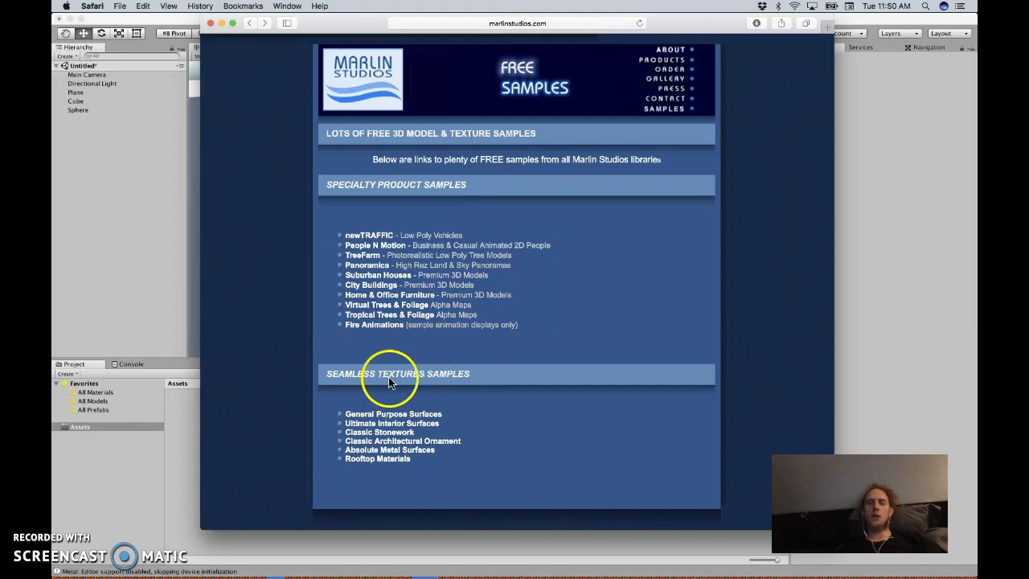
pyautogui.click(368, 78)
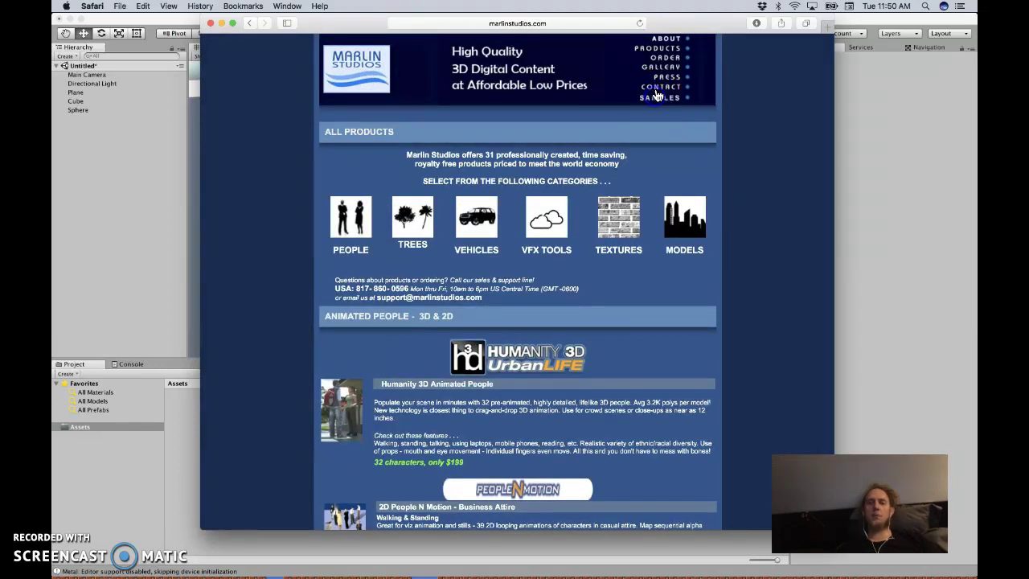
pyautogui.press('super+bracketleft')
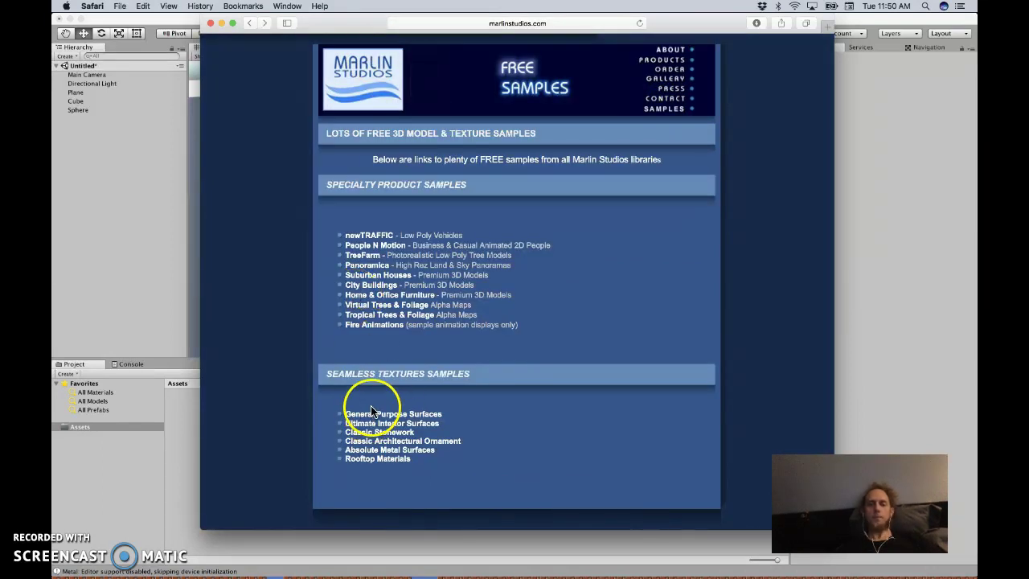
# - Open the General Purpose Surfaces seamless texture samples and read the free download and licensing note
pyautogui.click(385, 415)
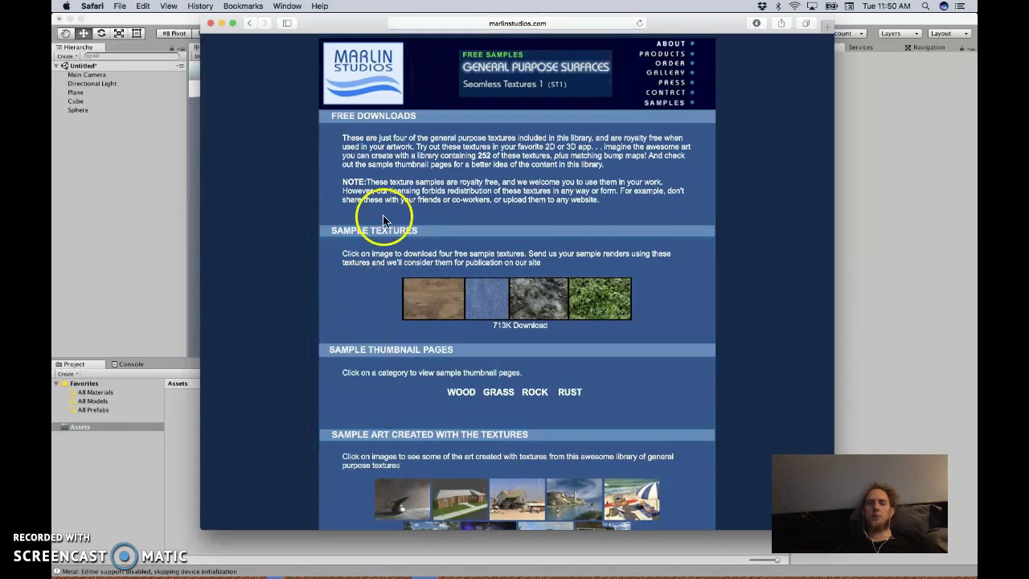
pyautogui.moveTo(345, 138); pyautogui.dragTo(622, 199)
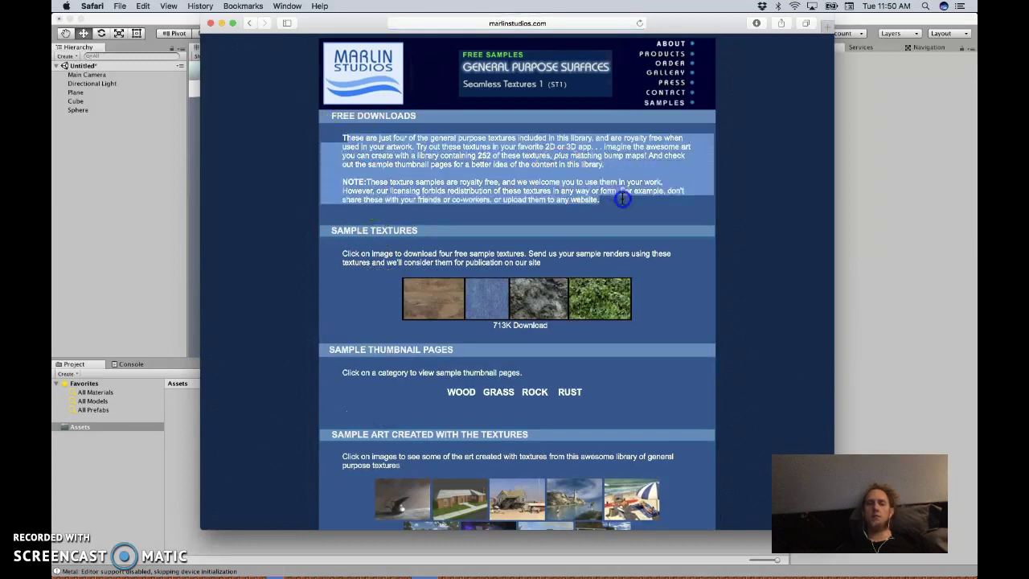
pyautogui.click(619, 201)
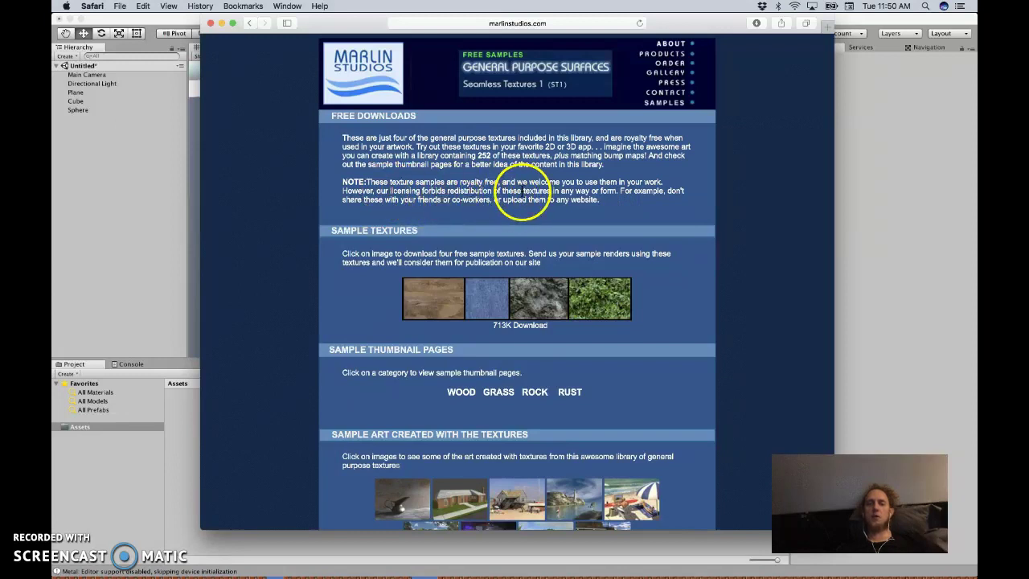
# - Download the four free sample textures and show the st1free folder's contents in Finder as icons
pyautogui.click(509, 307)
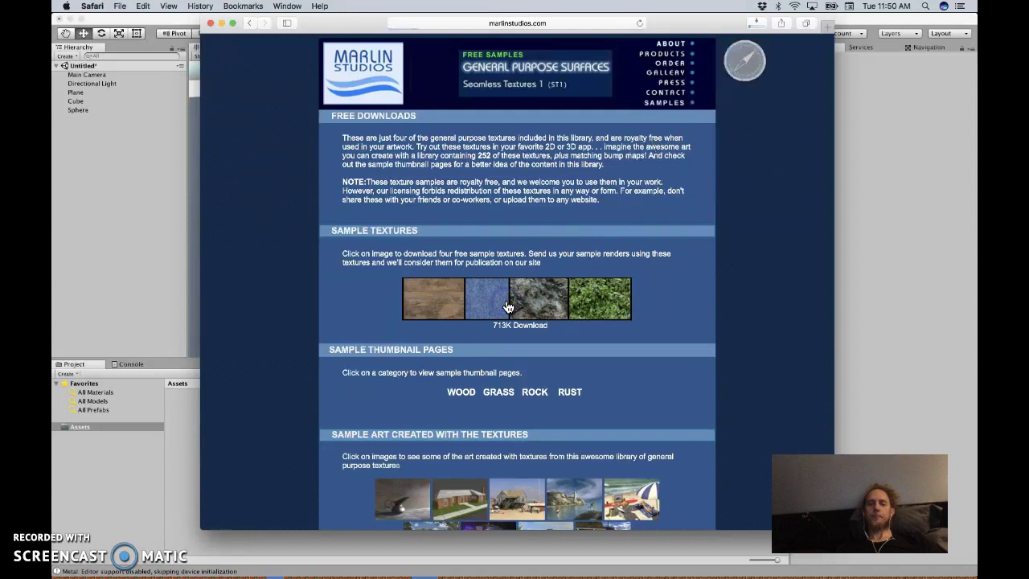
pyautogui.click(756, 23)
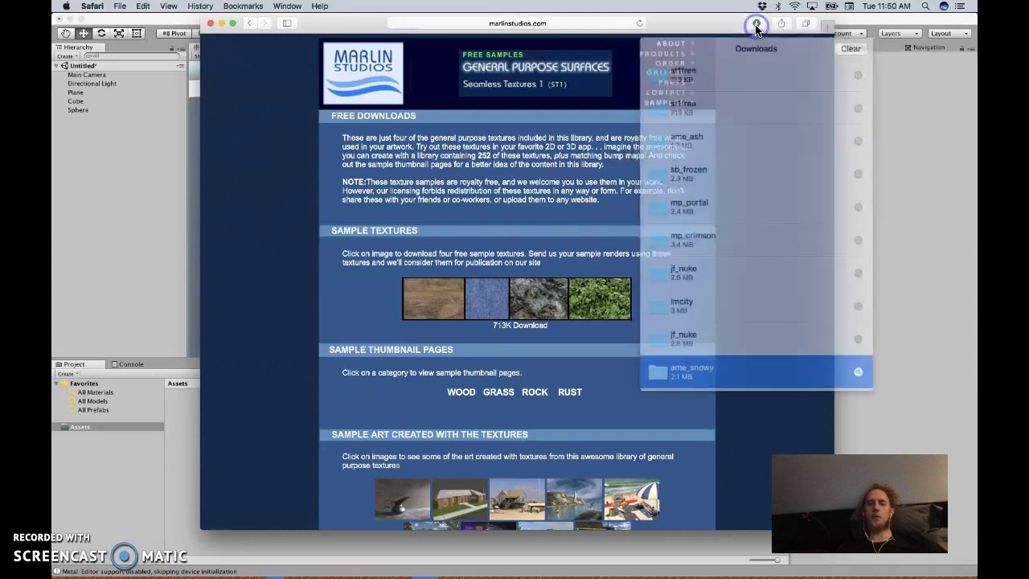
pyautogui.click(846, 70)
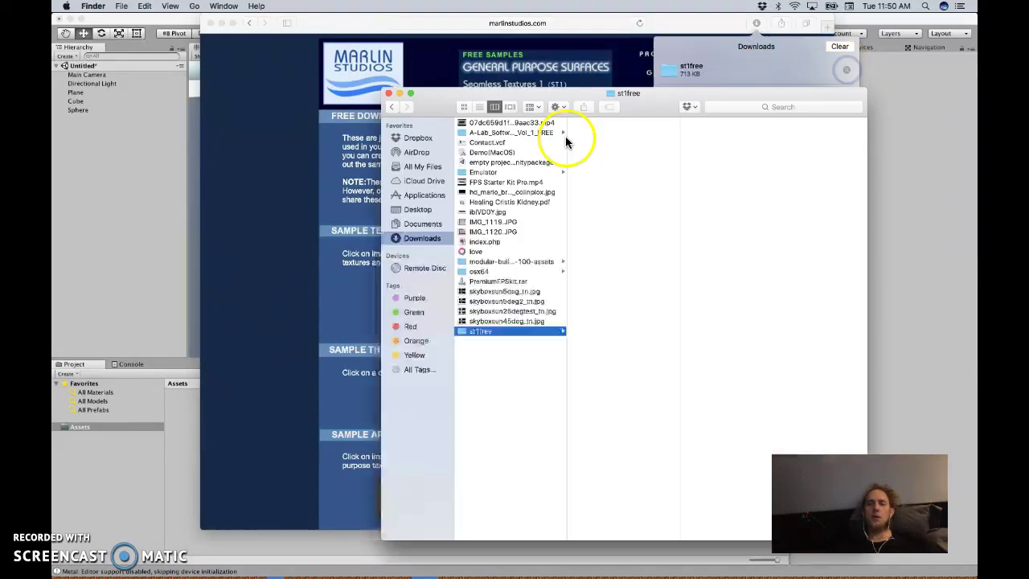
pyautogui.click(490, 331)
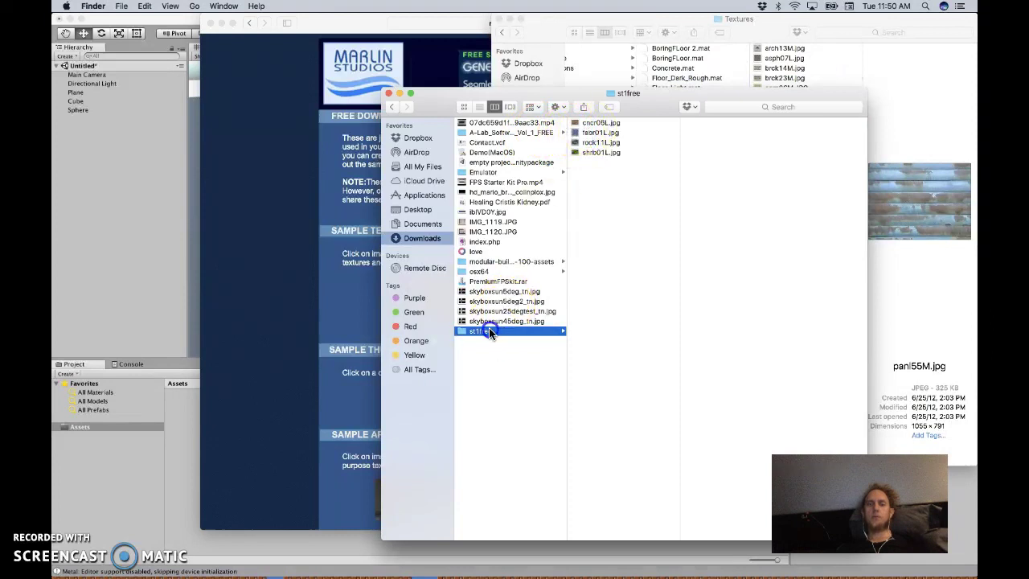
pyautogui.click(464, 106)
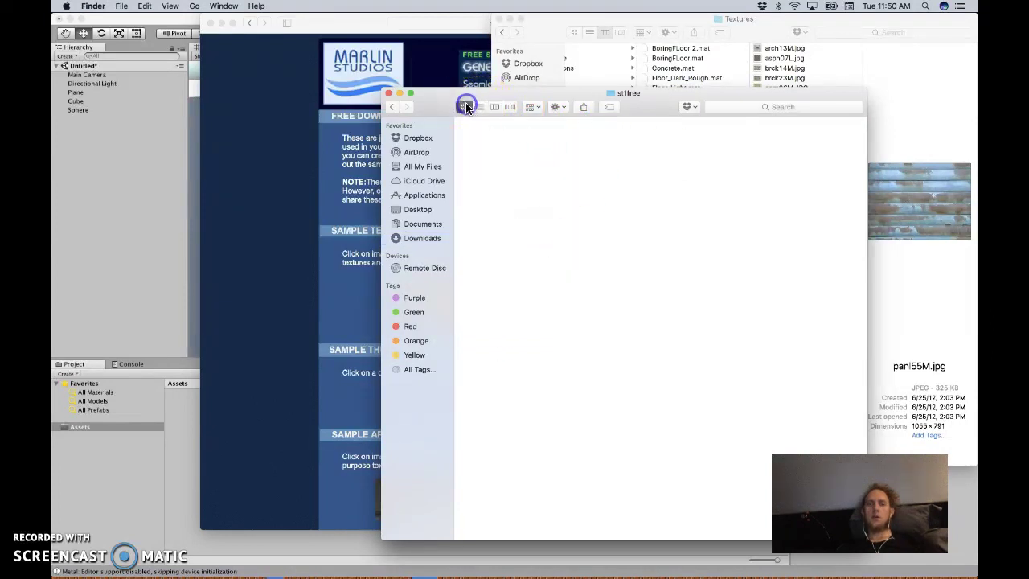
pyautogui.click(491, 18)
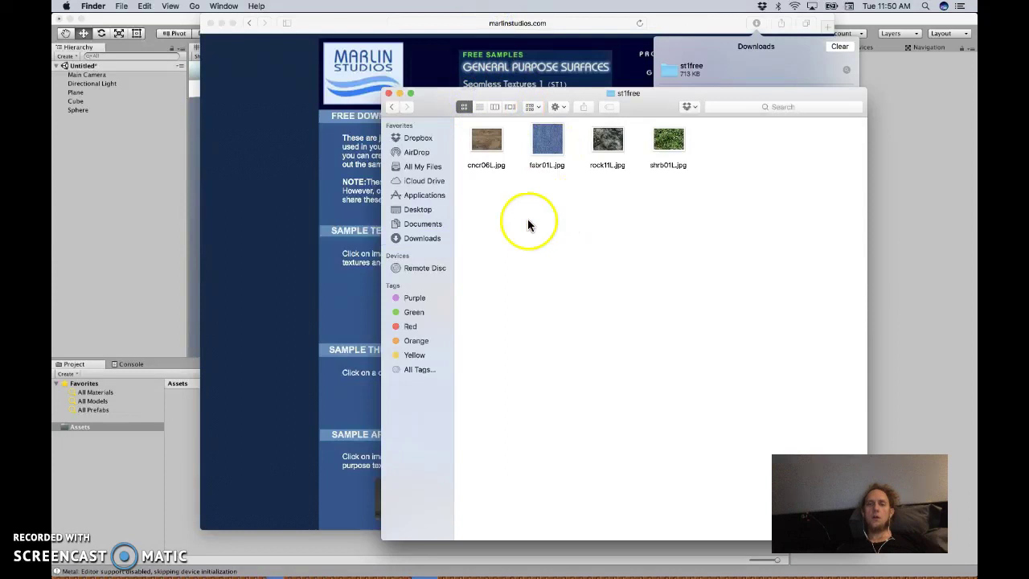
# - Preview cncr06L.jpg, fabr01L.jpg, rock11L.jpg and shrb01L.jpg one after another, then return to Safari
pyautogui.click(494, 144)
pyautogui.press('space')
pyautogui.press('space')
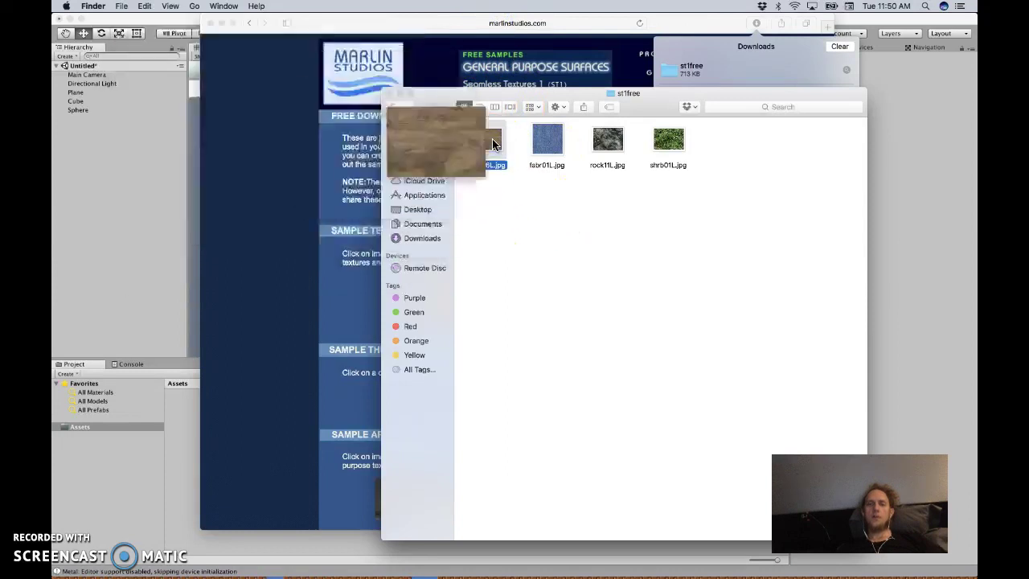
pyautogui.click(551, 138)
pyautogui.press('space')
pyautogui.press('space')
pyautogui.click(620, 137)
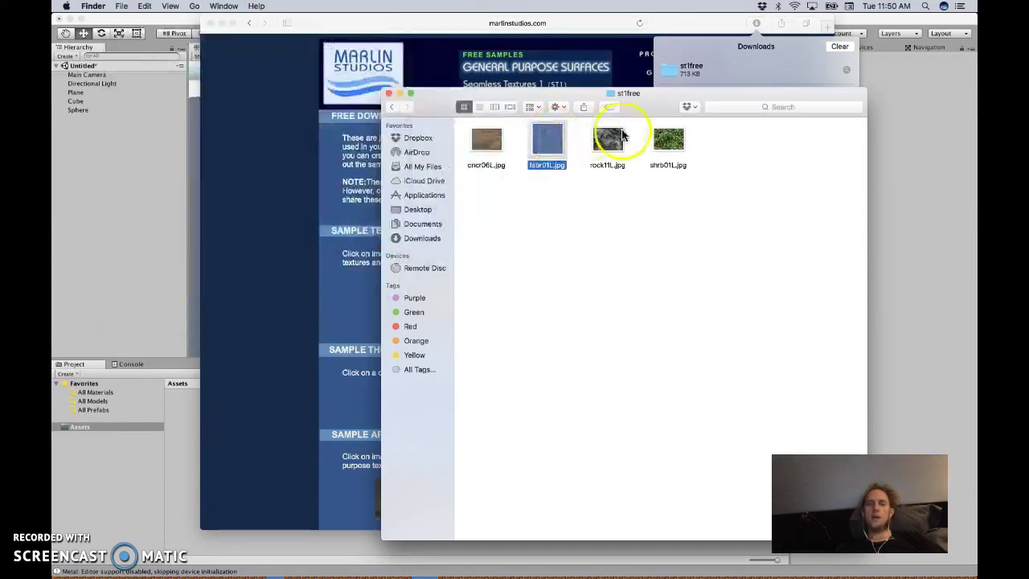
pyautogui.press('space')
pyautogui.press('space')
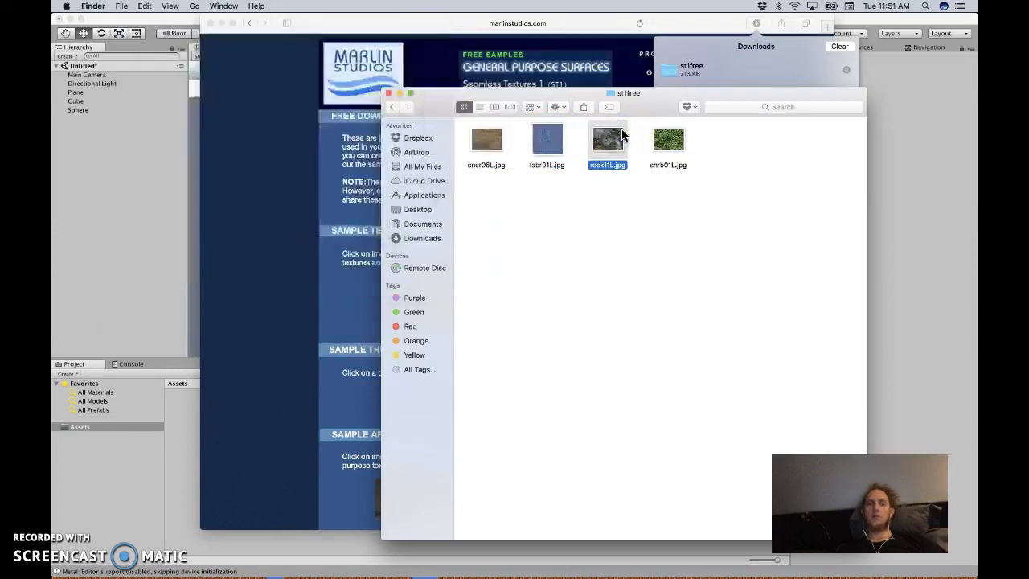
pyautogui.click(682, 138)
pyautogui.press('space')
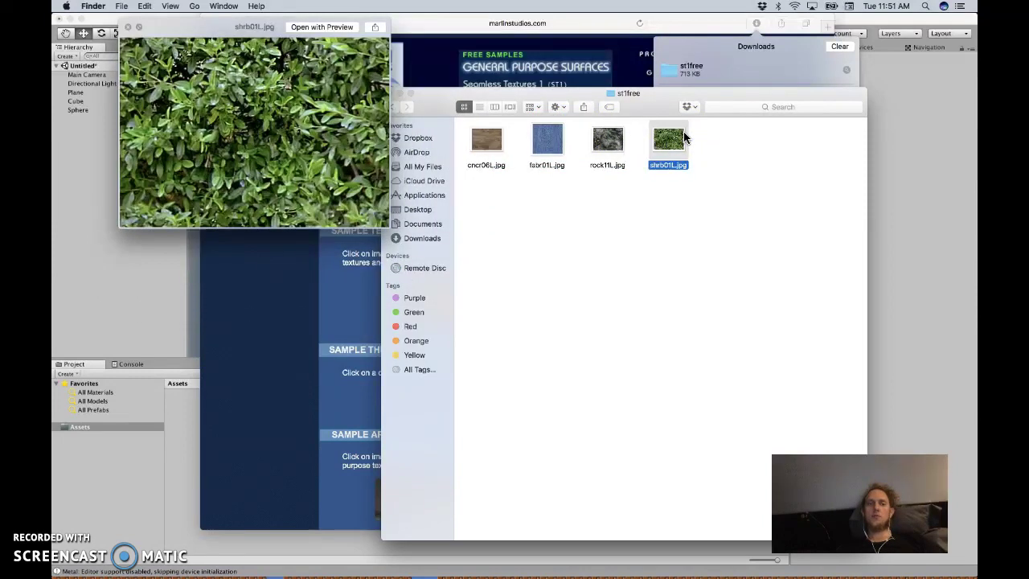
pyautogui.press('space')
pyautogui.click(301, 266)
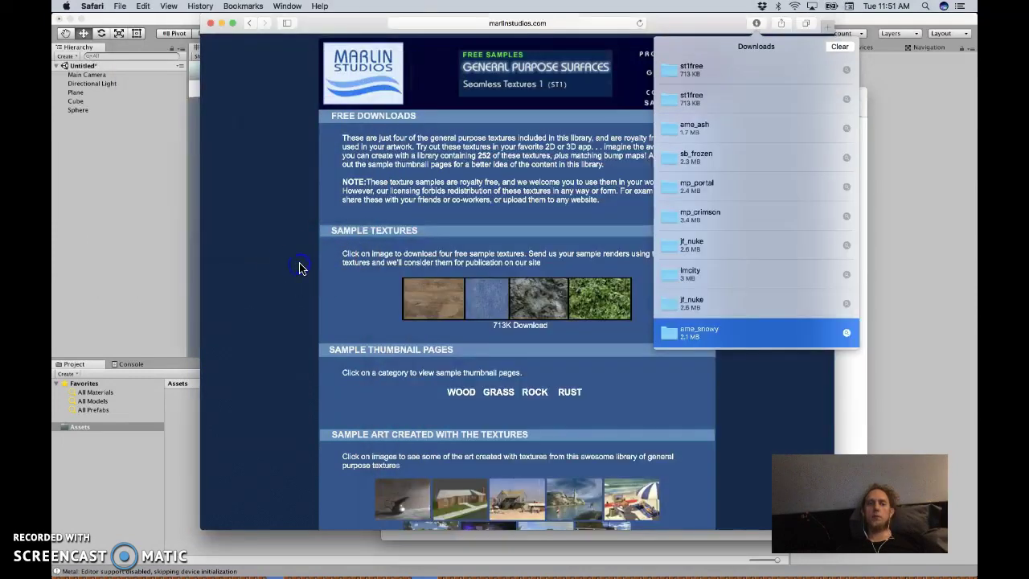
# - Close the Safari window and create a folder named Materials in the Unity project's Assets
pyautogui.click(301, 266)
pyautogui.press('super+w')
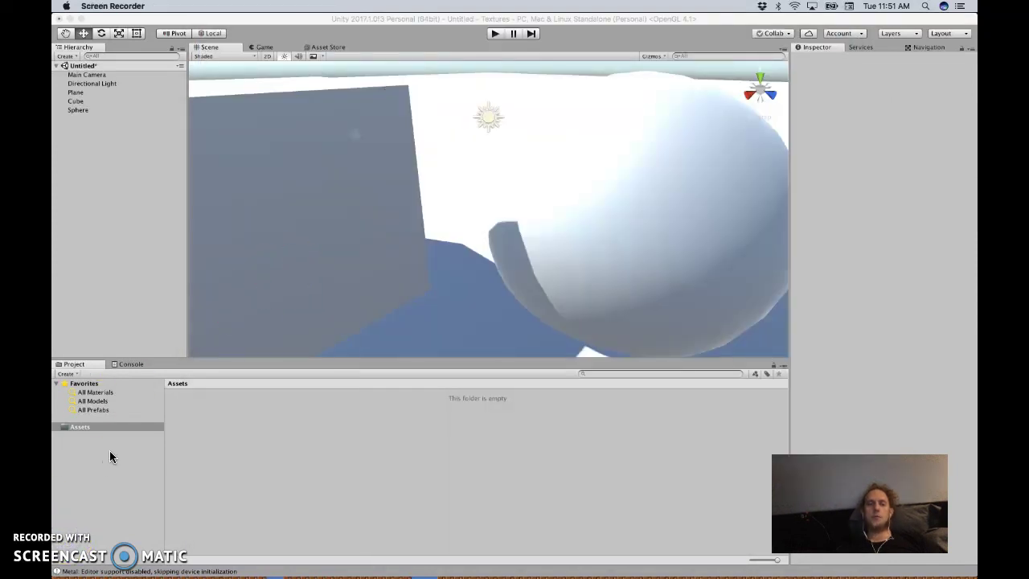
pyautogui.click(85, 427)
pyautogui.rightClick(86, 427)
pyautogui.click(127, 381)
pyautogui.click(255, 238)
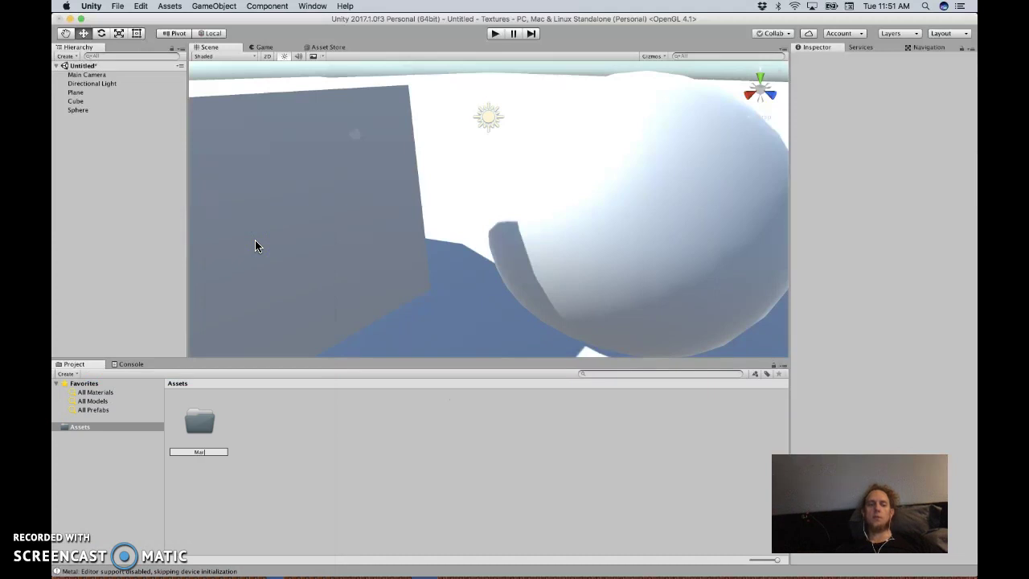
pyautogui.press('Return')
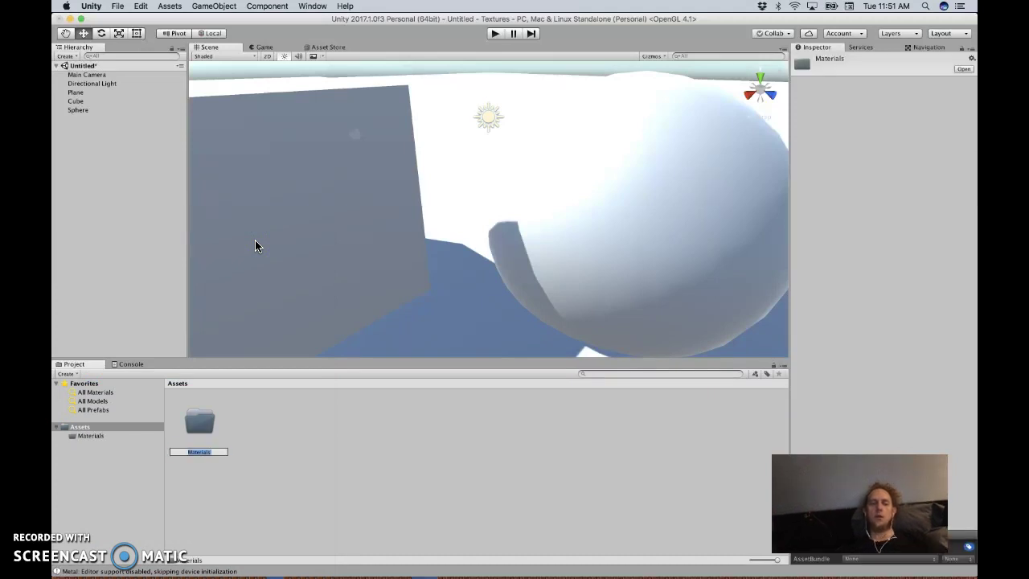
# - Import the four downloaded textures from the Finder folder into the Materials folder
pyautogui.click(92, 435)
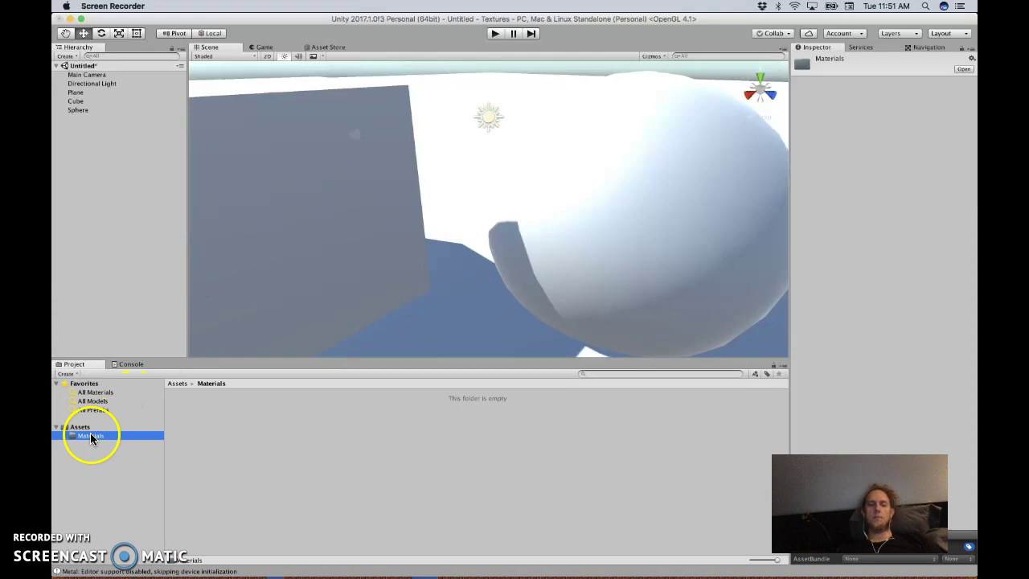
pyautogui.press('super+Tab')
pyautogui.press('super+Tab')
pyautogui.press('super+Tab')
pyautogui.press('super+Tab')
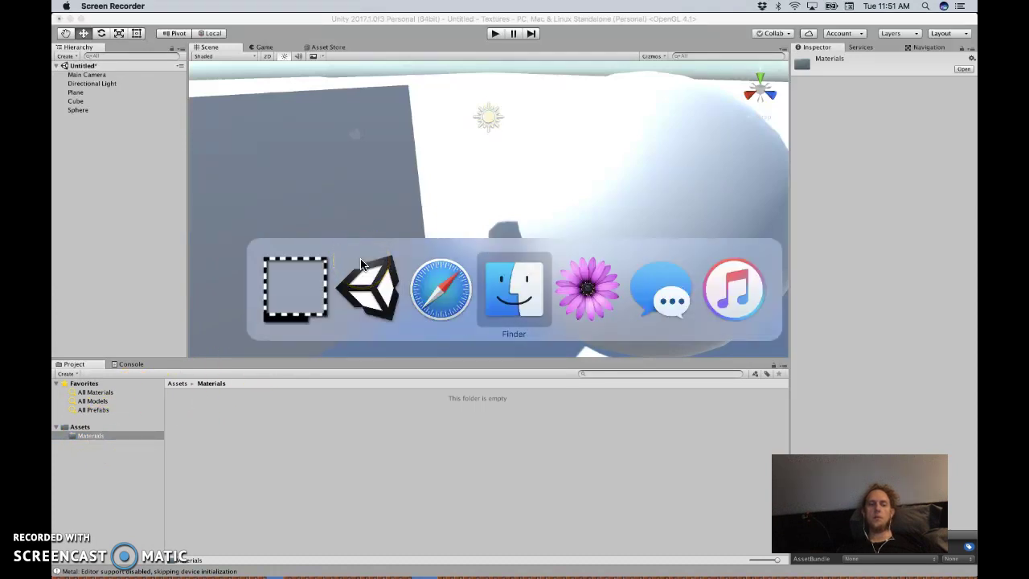
pyautogui.moveTo(525, 156); pyautogui.dragTo(285, 421)
pyautogui.click(287, 478)
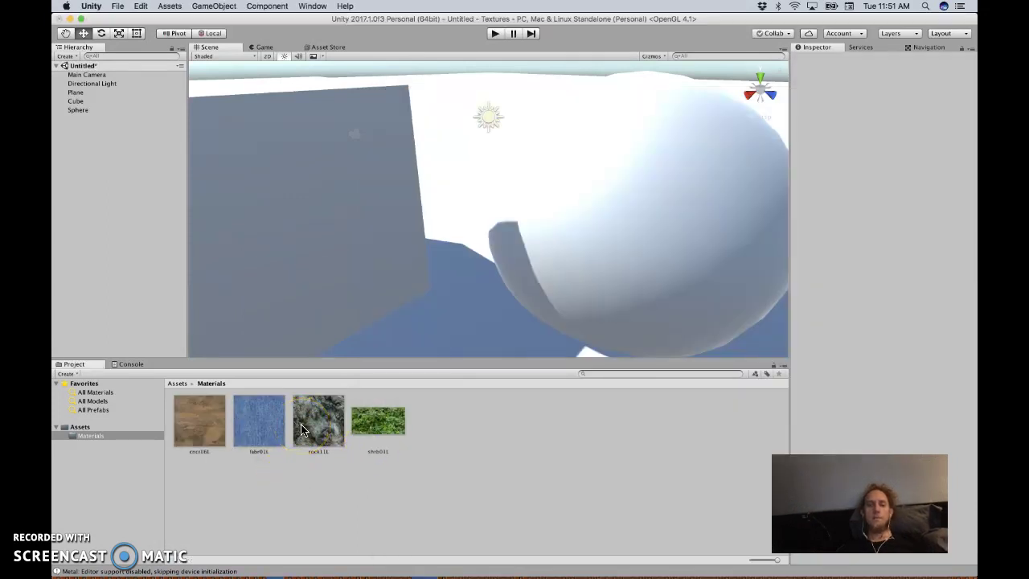
# - Apply the rock11L texture to the sphere, fabr01L to the cube and cncr06L to the plane
pyautogui.moveTo(302, 431); pyautogui.dragTo(605, 195)
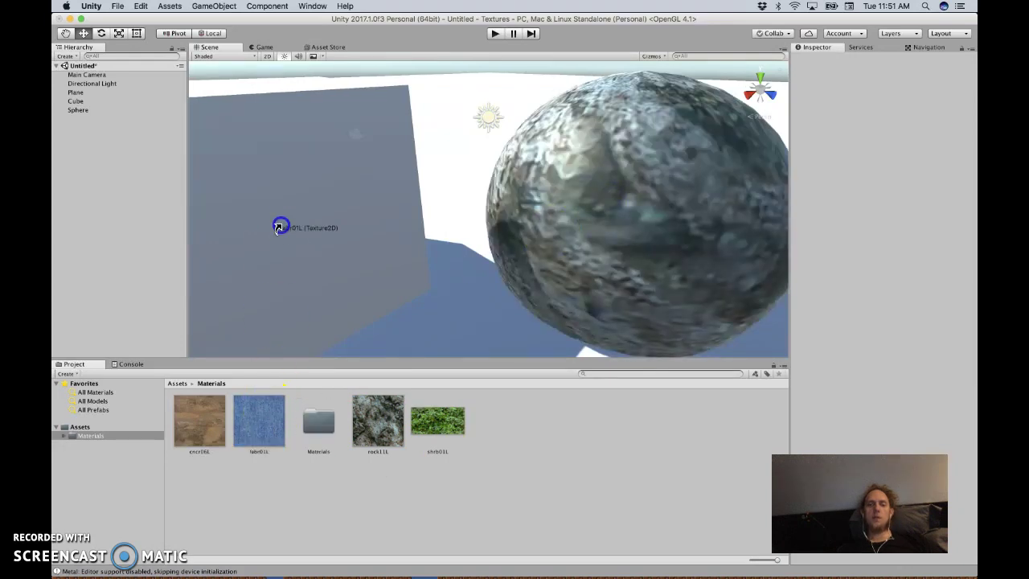
pyautogui.moveTo(279, 228); pyautogui.dragTo(279, 228)
pyautogui.moveTo(191, 428); pyautogui.dragTo(453, 247)
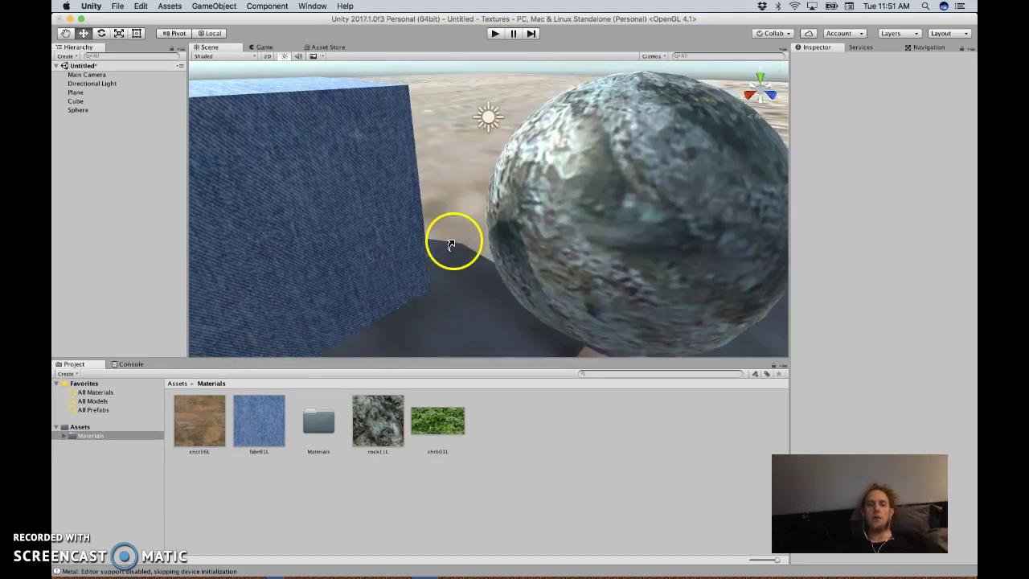
# - Replace the plane's texture with the shrb01L leaf texture
pyautogui.moveTo(450, 282); pyautogui.dragTo(487, 269, button='right')
pyautogui.press('s')
pyautogui.press('w')
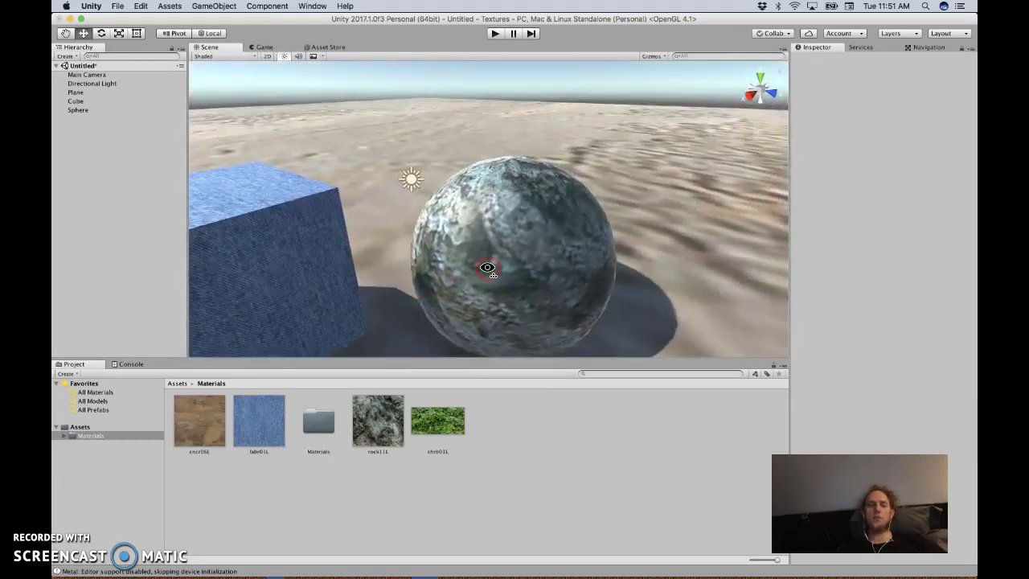
pyautogui.moveTo(439, 419); pyautogui.dragTo(391, 335)
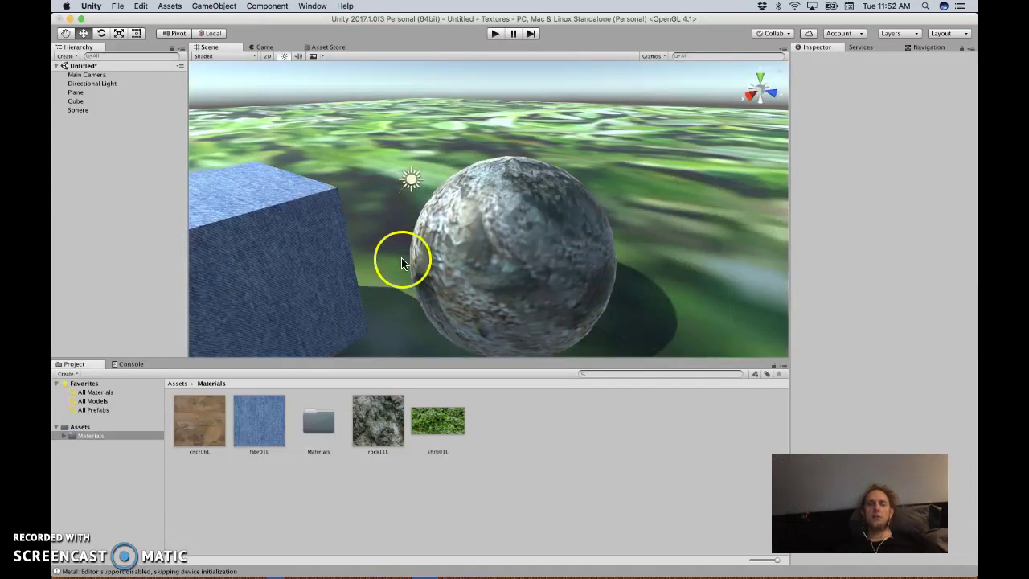
pyautogui.moveTo(387, 298)
pyautogui.mouseDown(button='right')
pyautogui.moveTo(324, 294)
pyautogui.moveTo(391, 296)
pyautogui.mouseUp(button='right')
# - Select the sphere and set its scale to 8 on X, Y and Z
pyautogui.click(493, 260)
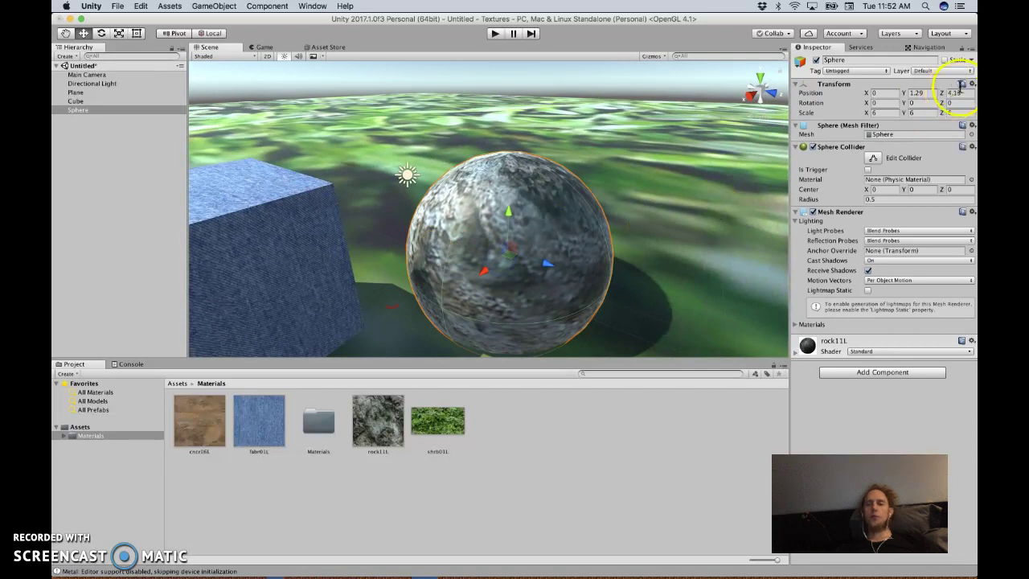
pyautogui.write('8')
pyautogui.press('Tab')
pyautogui.write('8')
pyautogui.press('Tab')
pyautogui.write('8')
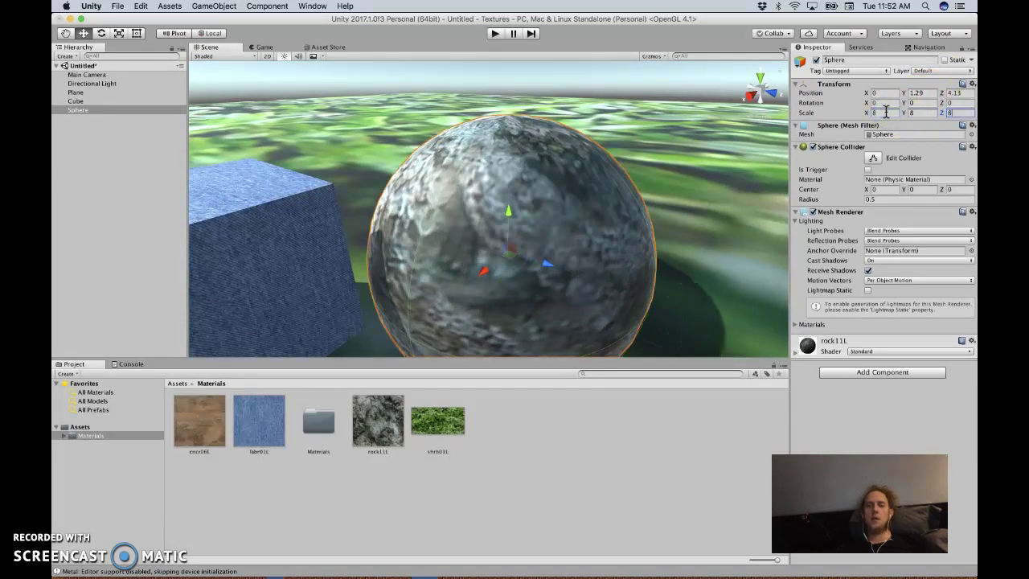
# - Enlarge the sphere to a scale of 16 on X, Y and Z
pyautogui.write('16')
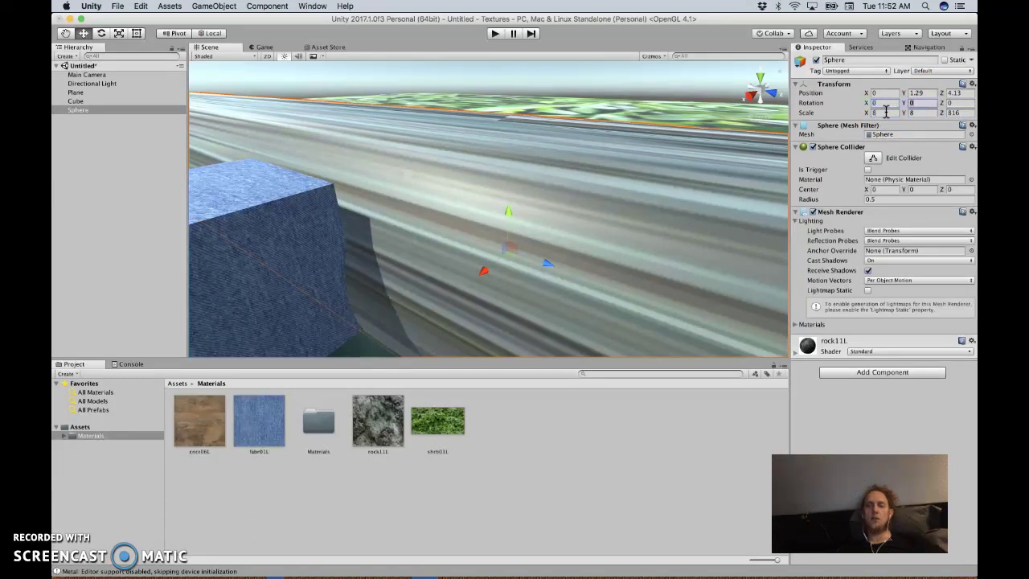
pyautogui.write('16')
pyautogui.press('Tab')
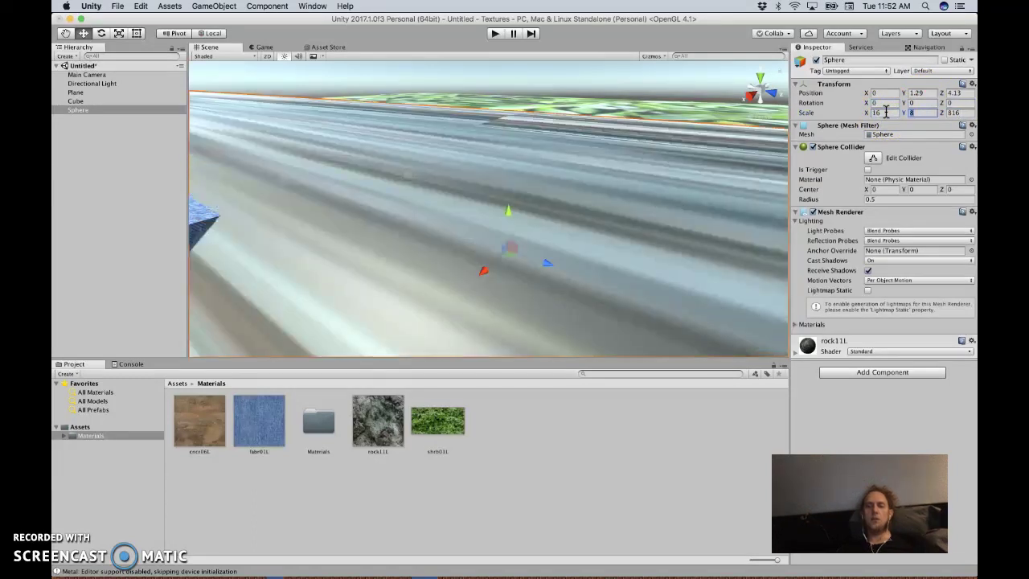
pyautogui.write('1')
pyautogui.write('16')
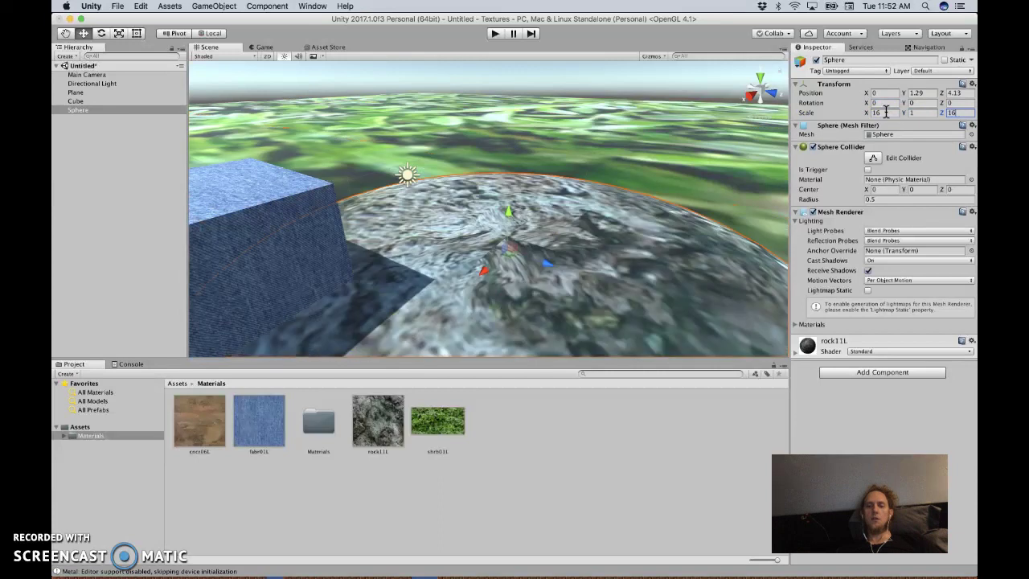
pyautogui.write('6')
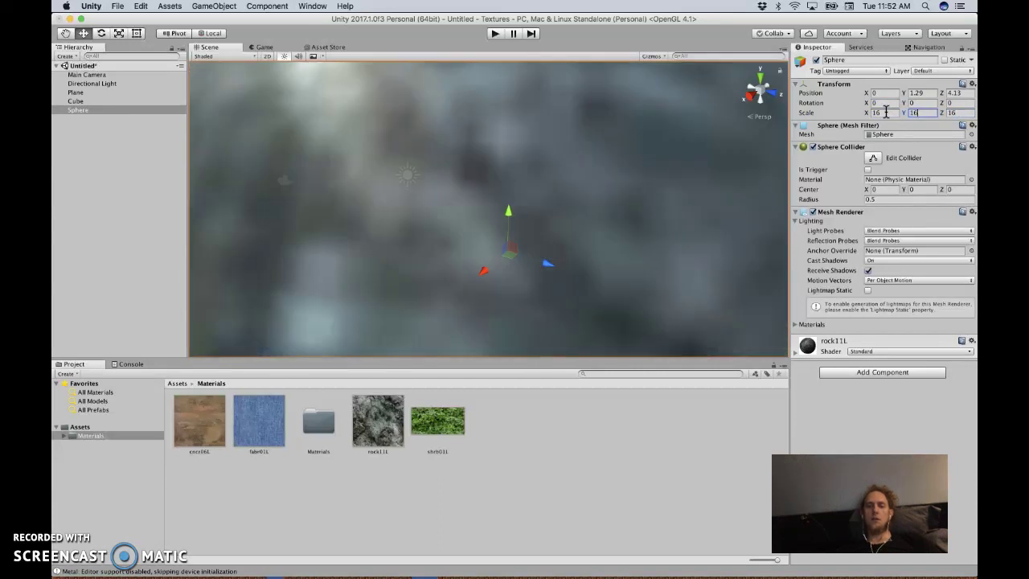
pyautogui.click(576, 152)
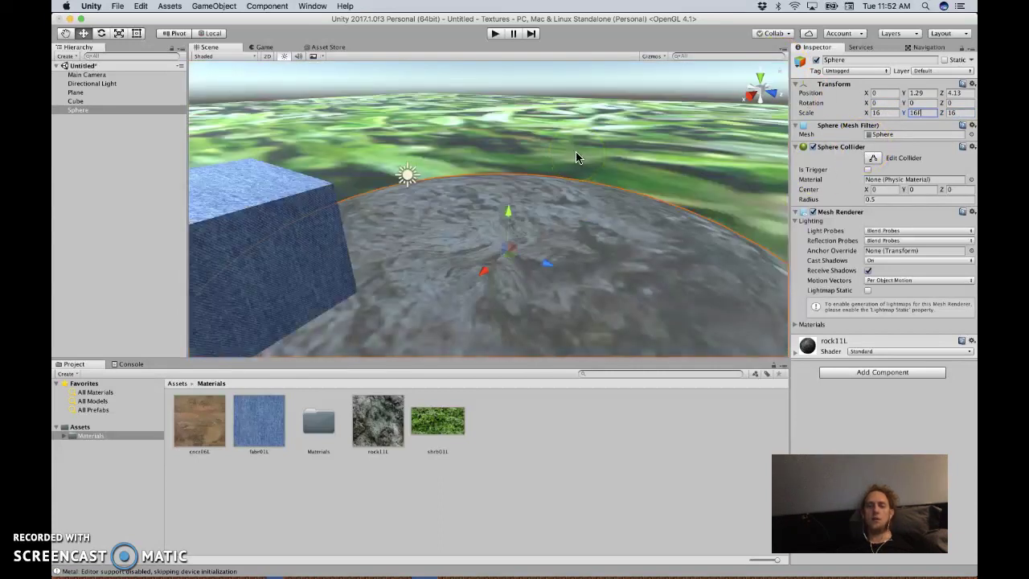
pyautogui.scroll(-10, 545, 219)
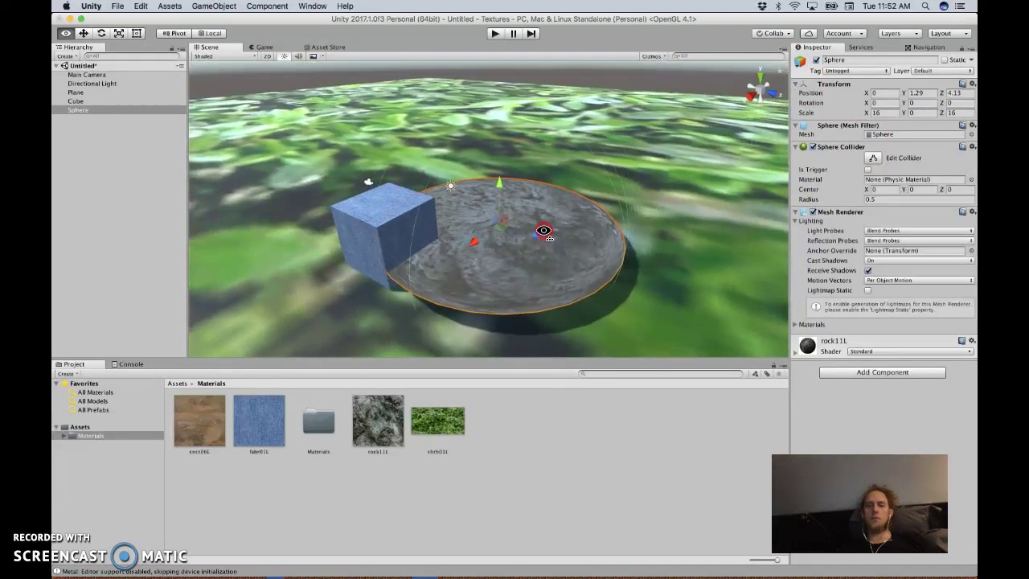
pyautogui.write('16')
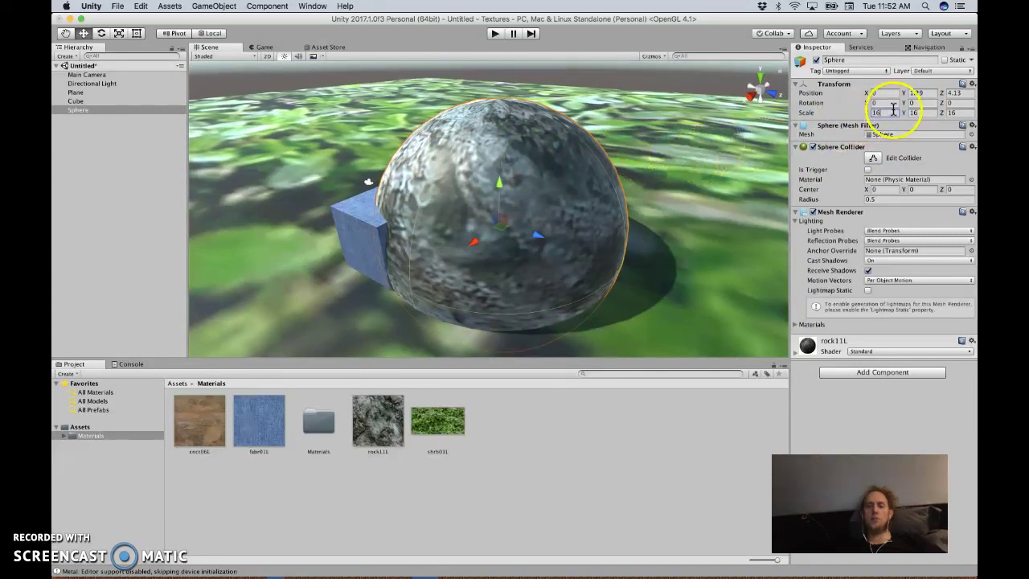
# - Reduce the sphere's scale to 4 on X, Y and Z
pyautogui.write('4')
pyautogui.press('Tab')
pyautogui.write('4')
pyautogui.press('Tab')
pyautogui.write('4')
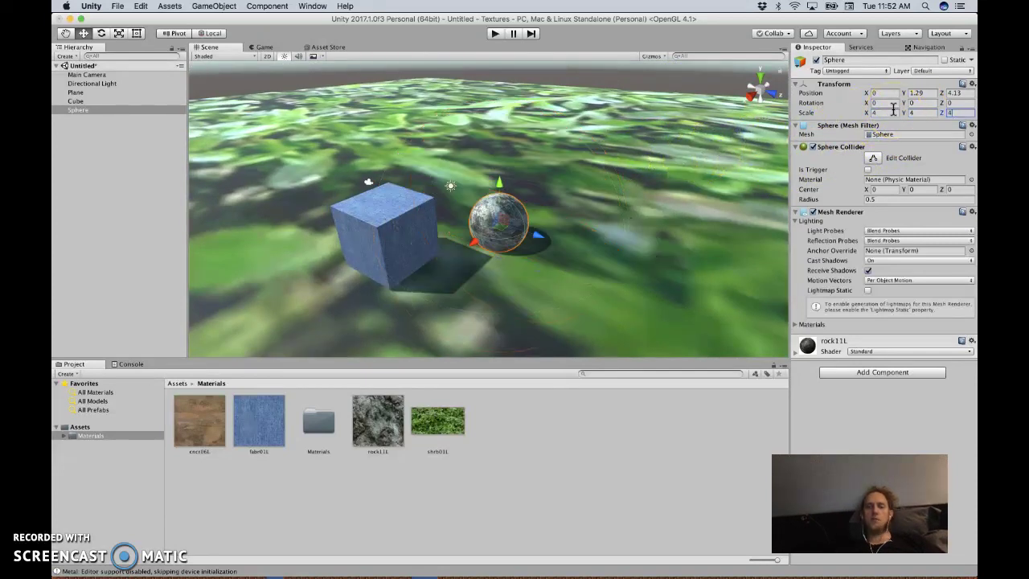
# - Select the plane and expand its shrb01L material settings to show the tiling and offset values
pyautogui.click(353, 302)
pyautogui.moveTo(475, 268); pyautogui.dragTo(455, 285, button='right')
pyautogui.press('w')
pyautogui.click(78, 525)
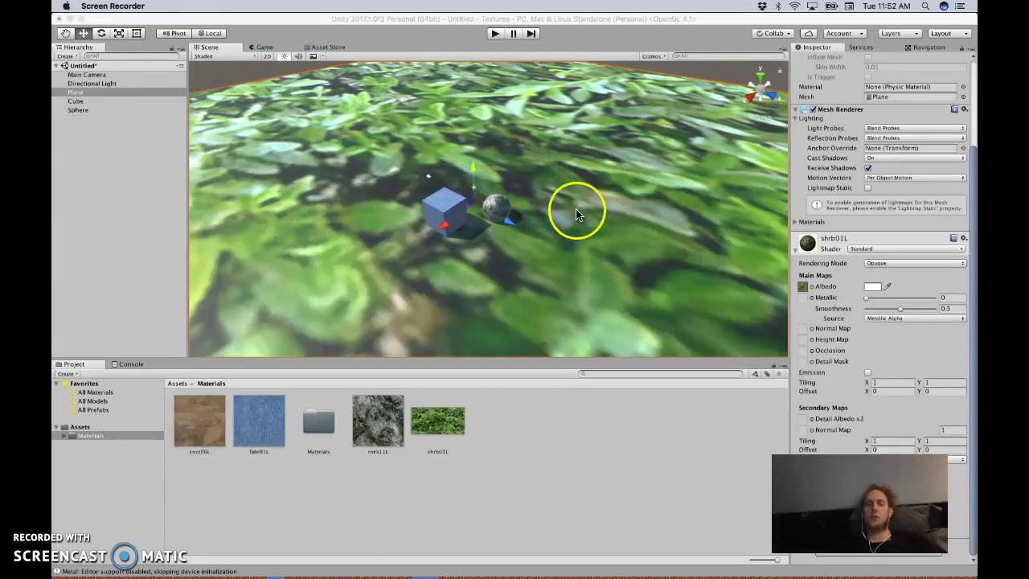
pyautogui.click(795, 249)
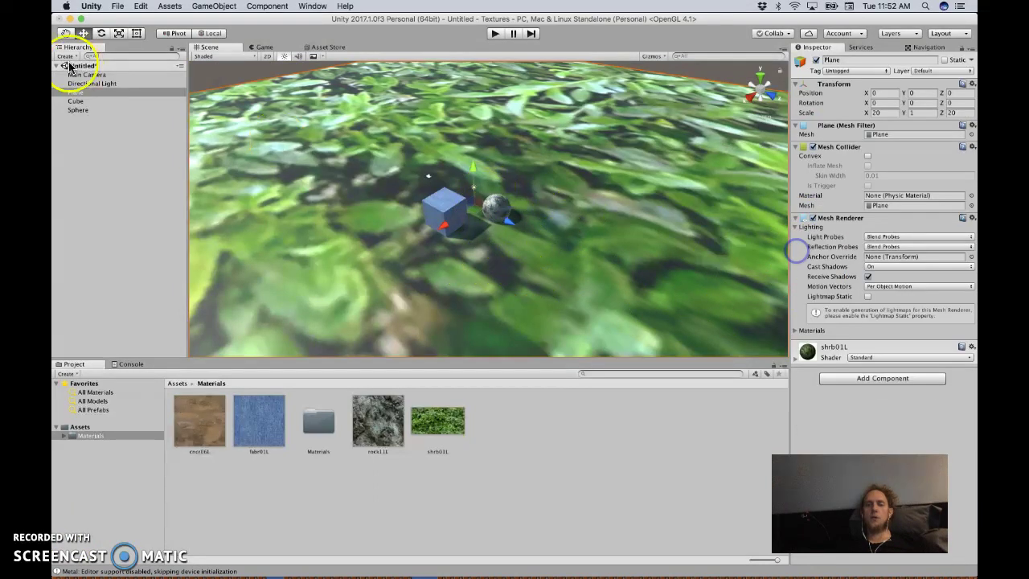
pyautogui.click(96, 92)
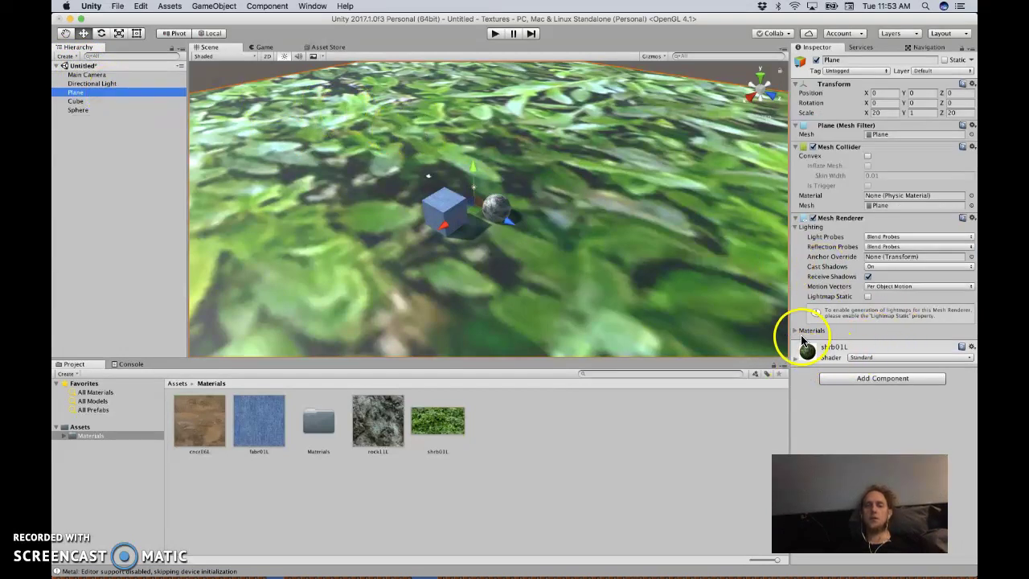
pyautogui.click(796, 361)
pyautogui.scroll(-3, 796, 361)
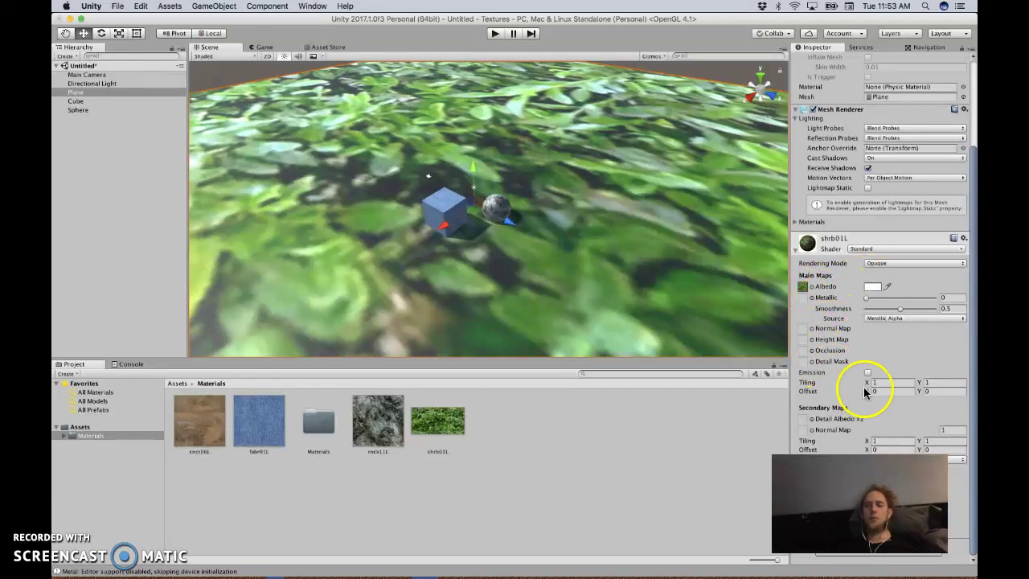
# - Set the shrb01L material's main tiling to 4 on X and Y
pyautogui.moveTo(868, 384); pyautogui.dragTo(912, 386)
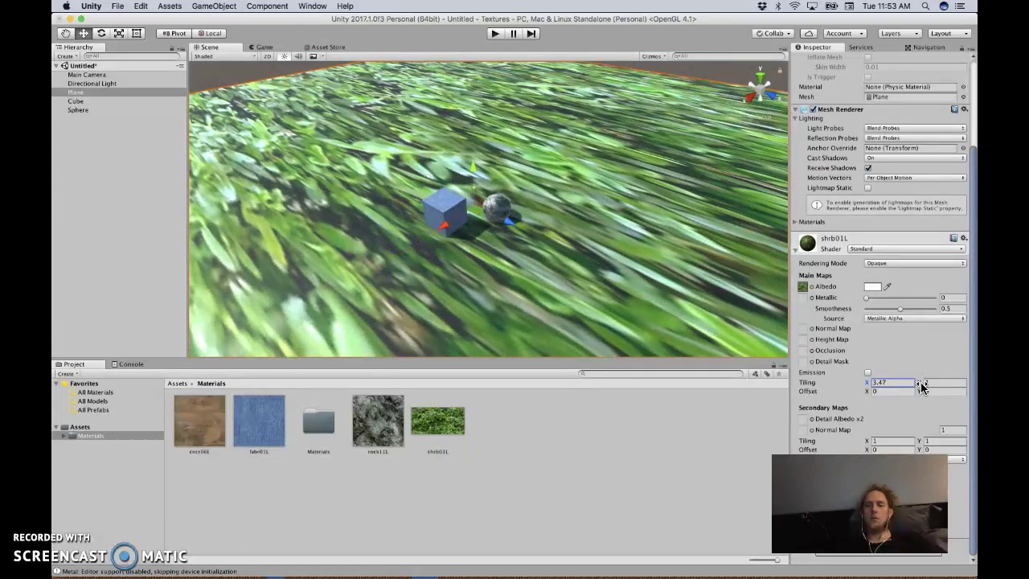
pyautogui.write('4')
pyautogui.press('Tab')
pyautogui.write('4')
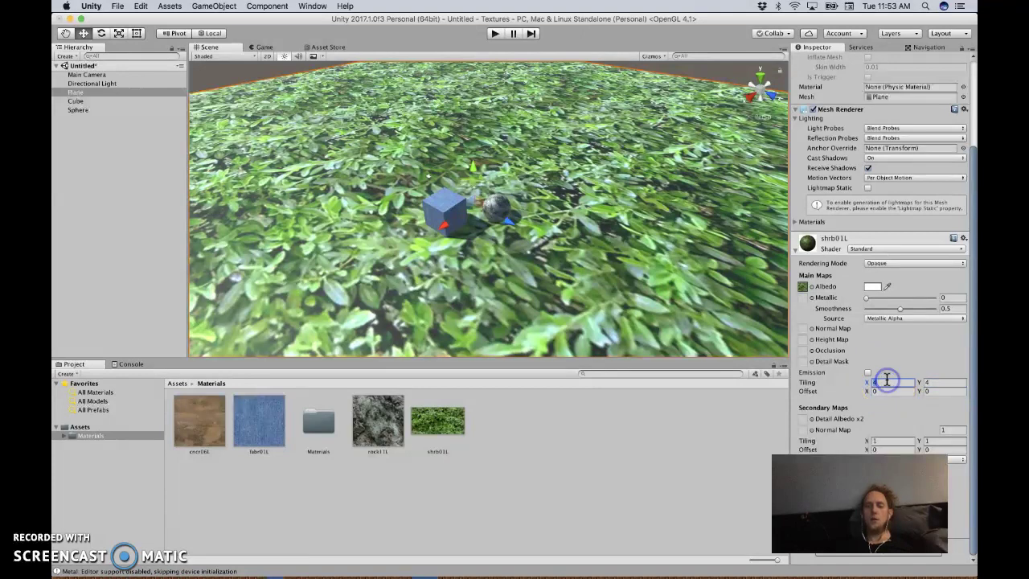
# - Raise the shrb01L material's main tiling to 8 on X and Y
pyautogui.write('8')
pyautogui.press('Tab')
pyautogui.write('8')
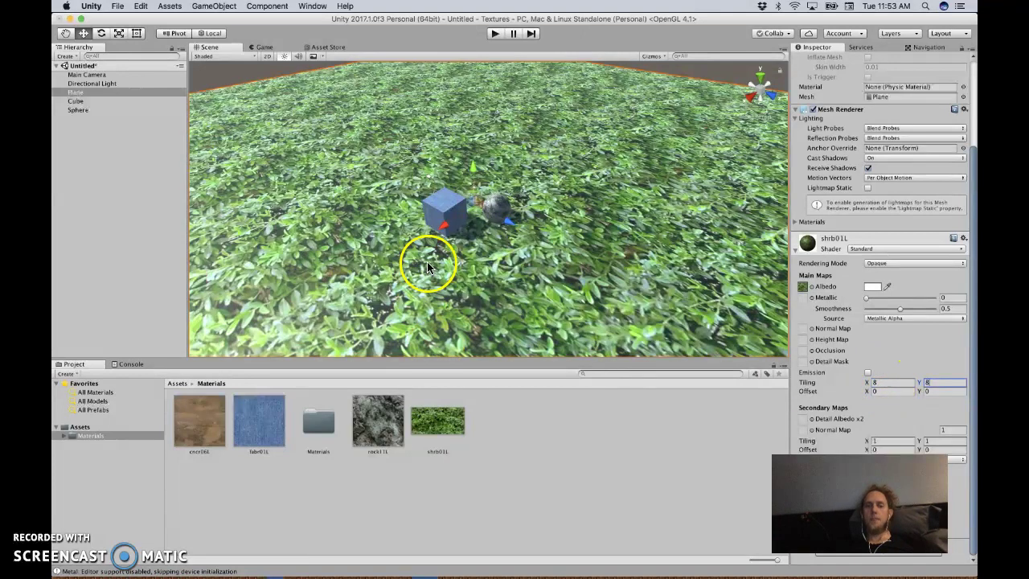
# - Shift the plane's leaf texture to an offset of about X 3.01 and Y 5.31
pyautogui.press('w')
pyautogui.moveTo(427, 264); pyautogui.dragTo(306, 254, button='right')
pyautogui.moveTo(398, 255); pyautogui.dragTo(524, 251, button='right')
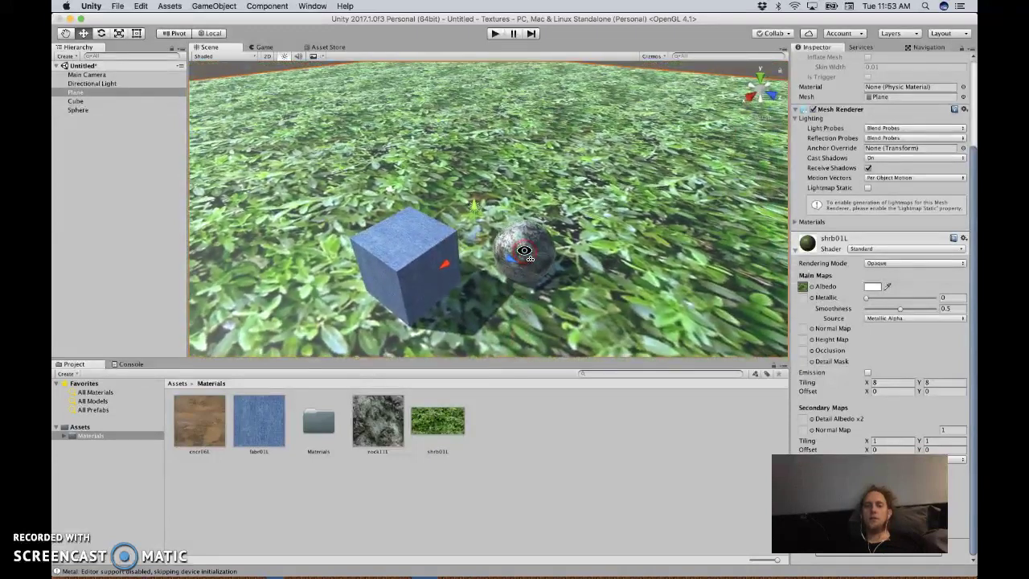
pyautogui.moveTo(868, 392); pyautogui.dragTo(953, 394)
pyautogui.click(925, 392)
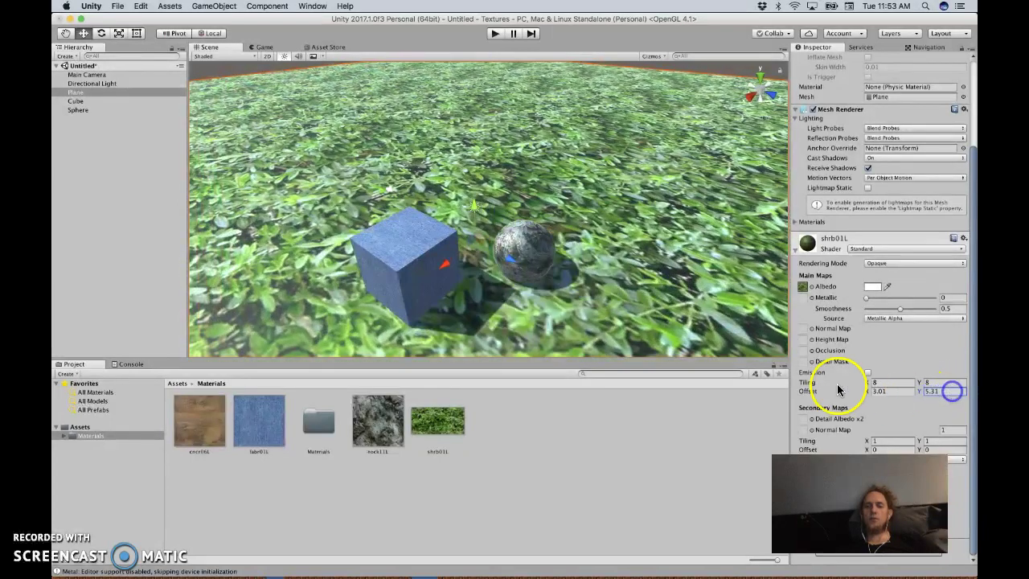
# - Select the sphere and expand its rock11L material settings
pyautogui.click(533, 253)
pyautogui.keyDown('alt'); pyautogui.moveTo(530, 280); pyautogui.dragTo(532, 288); pyautogui.keyUp('alt')
pyautogui.press('w')
pyautogui.moveTo(532, 286); pyautogui.dragTo(542, 267, button='right')
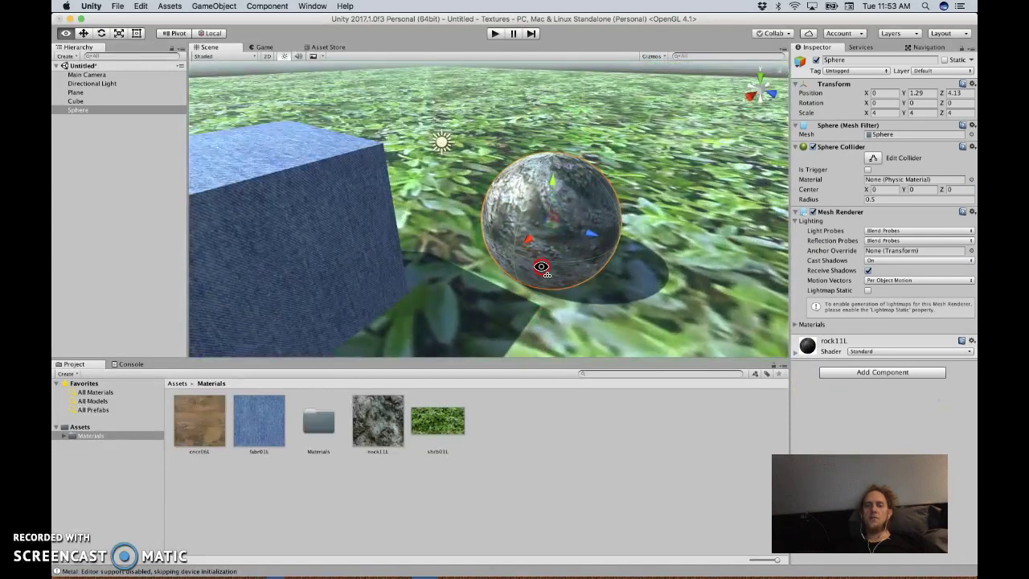
pyautogui.click(796, 353)
pyautogui.scroll(-3, 796, 358)
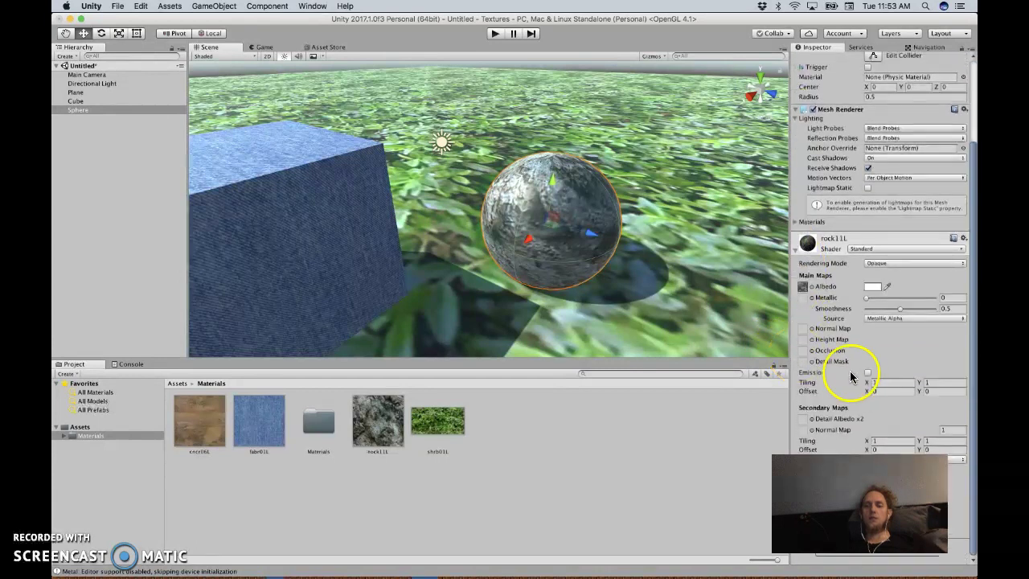
# - Set the rock11L material's main tiling to 4 on X and Y
pyautogui.write('4')
pyautogui.press('Tab')
pyautogui.write('4')
# - Set the rock11L material's main tiling to 8 on X and Y and shift its X offset to about -0.92
pyautogui.keyDown('alt'); pyautogui.moveTo(497, 304); pyautogui.dragTo(519, 274); pyautogui.keyUp('alt')
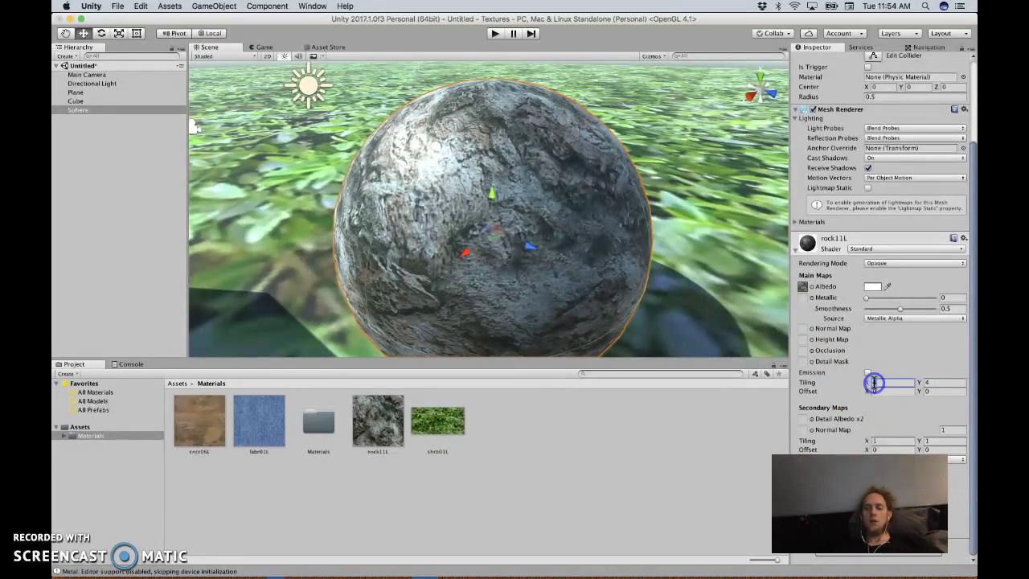
pyautogui.write('8')
pyautogui.press('Tab')
pyautogui.write('8')
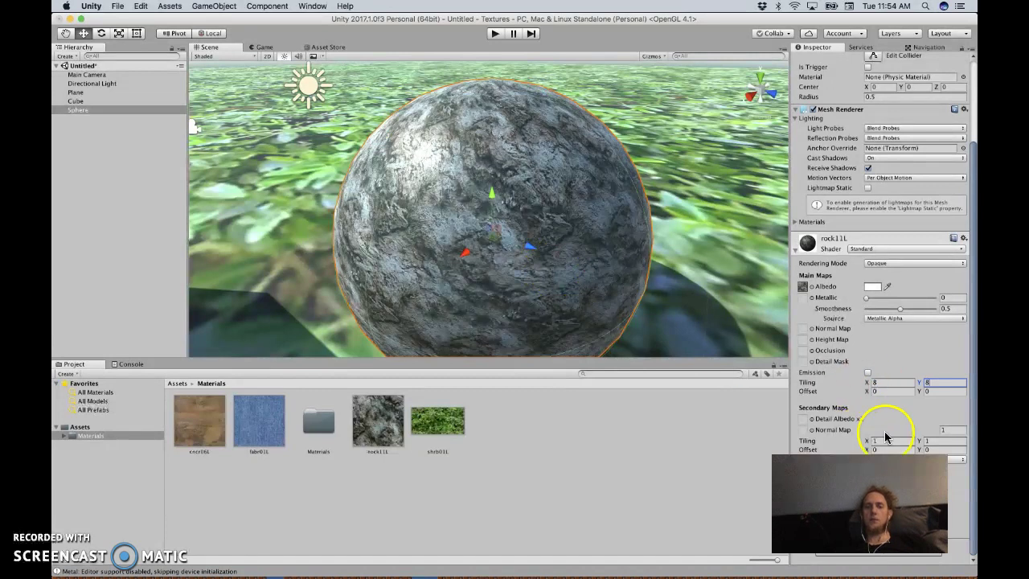
pyautogui.moveTo(868, 393)
pyautogui.mouseDown()
pyautogui.moveTo(907, 400)
pyautogui.moveTo(862, 399)
pyautogui.mouseUp()
# - Select the cube and set its fabr01L material's main tiling to 2 on X and Y
pyautogui.moveTo(604, 302); pyautogui.dragTo(602, 239, button='right')
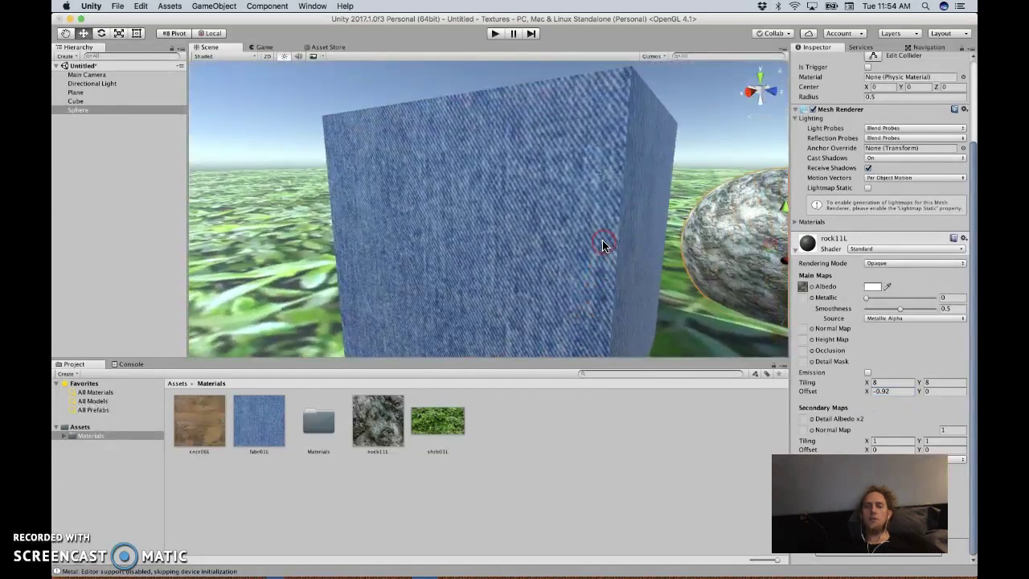
pyautogui.click(626, 249)
pyautogui.click(806, 346)
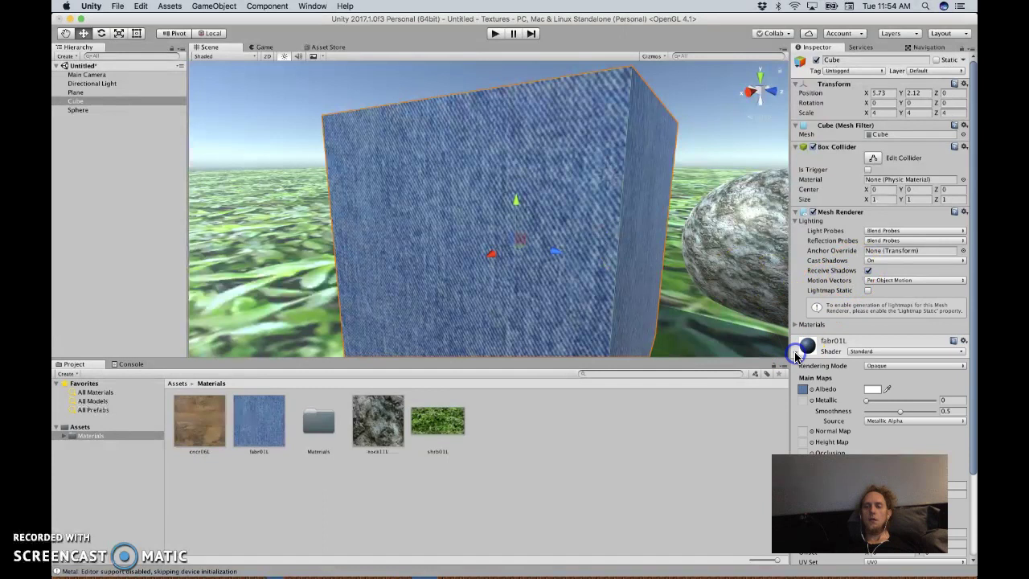
pyautogui.scroll(-5, 816, 354)
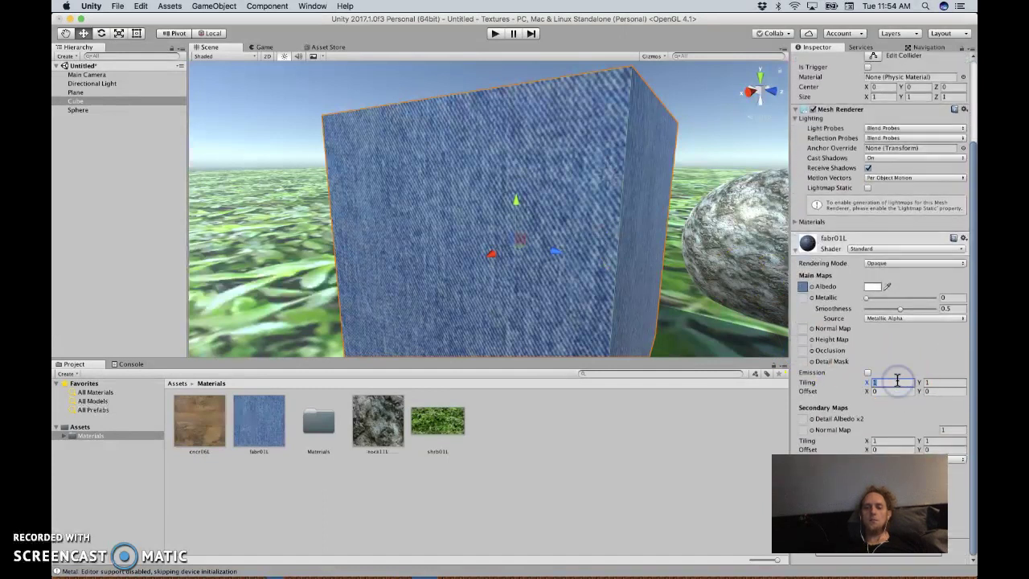
pyautogui.write('2')
pyautogui.press('Tab')
pyautogui.write('2')
pyautogui.click(642, 273)
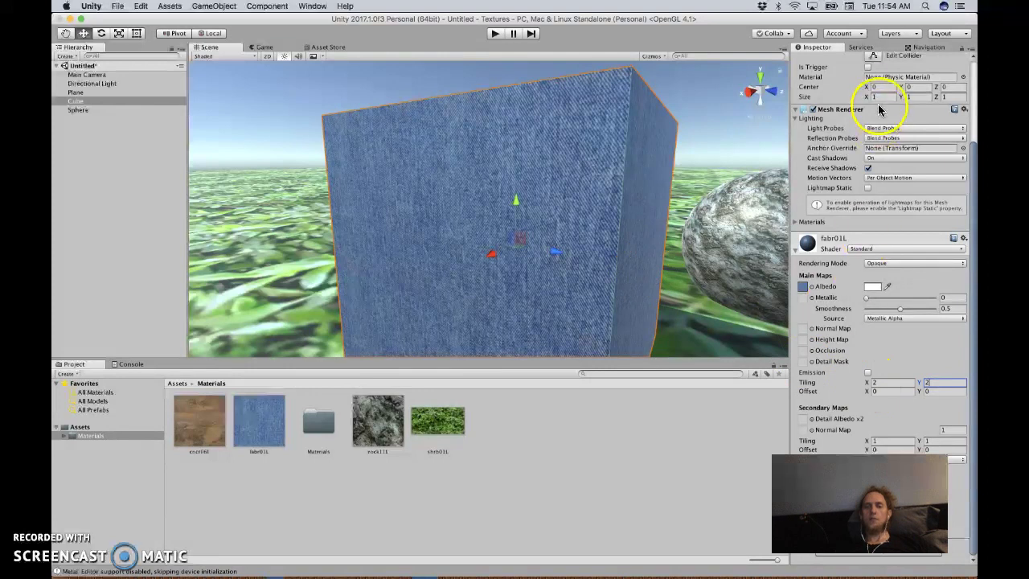